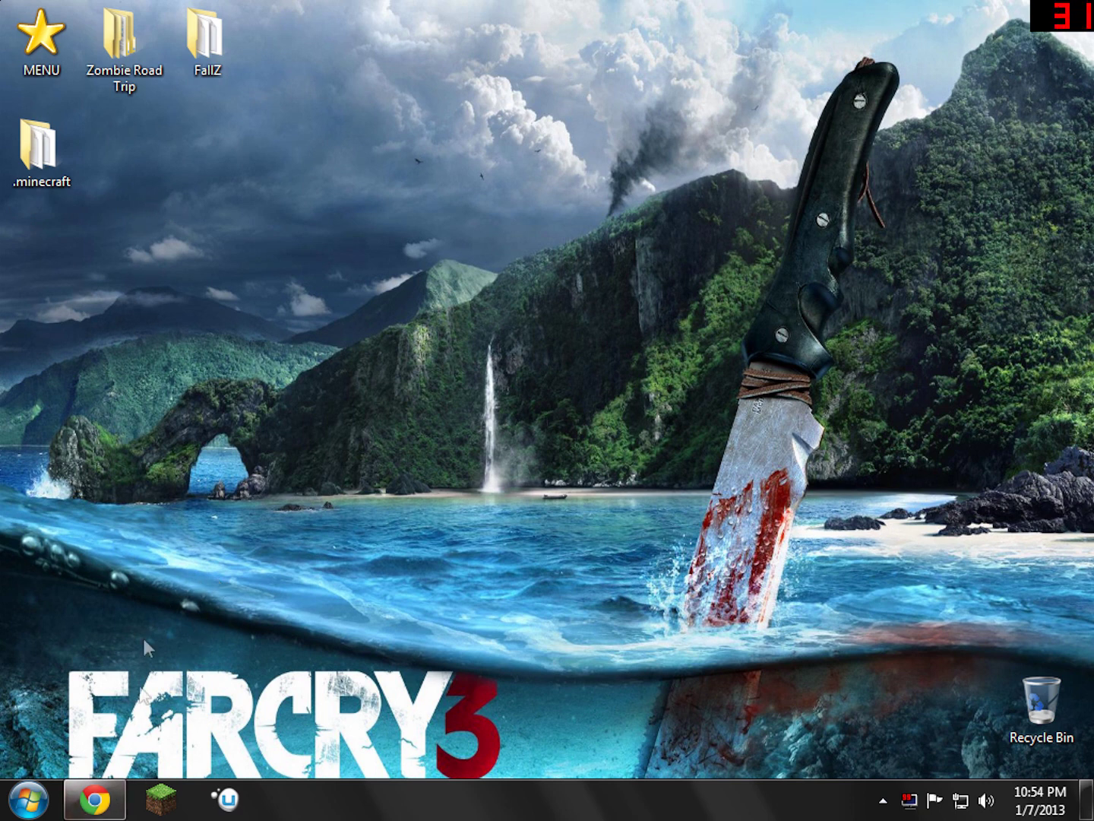
Step: Switch to Chrome and read through the RadarBro forum topic down to its ModLoader requirement and download section
left_click(99, 802)
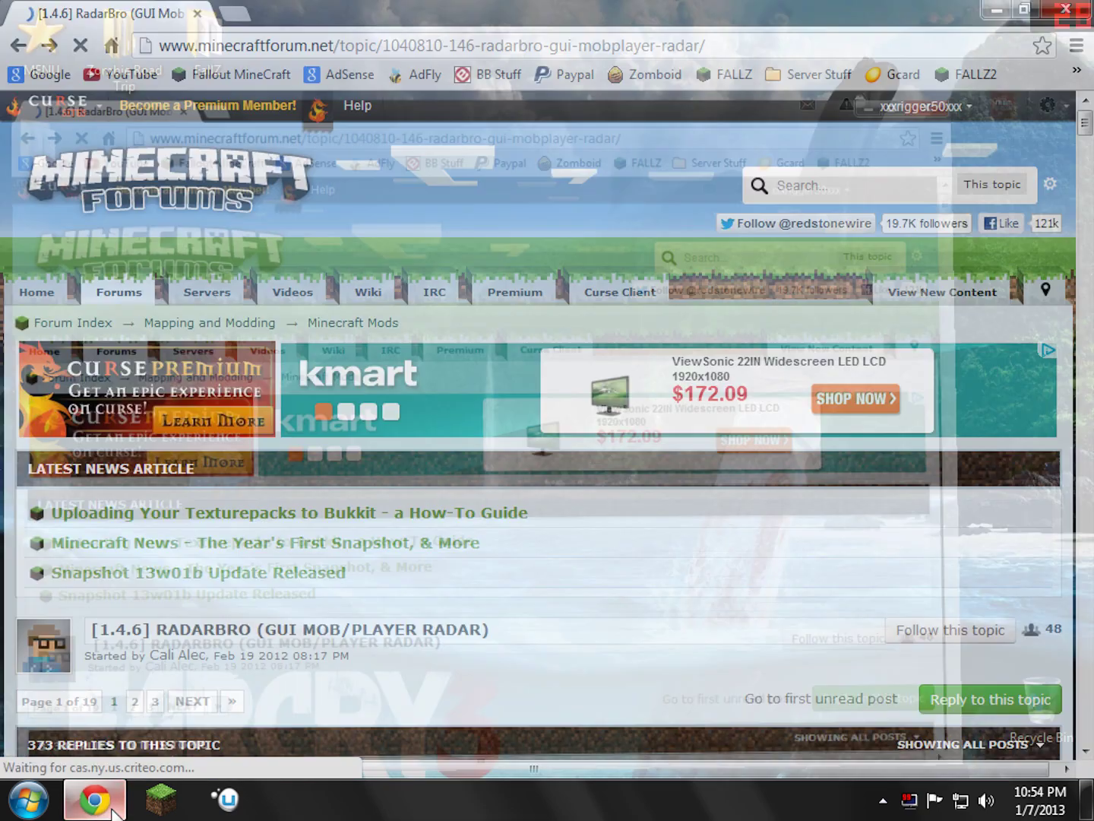
scroll(310, 481, "down", 8)
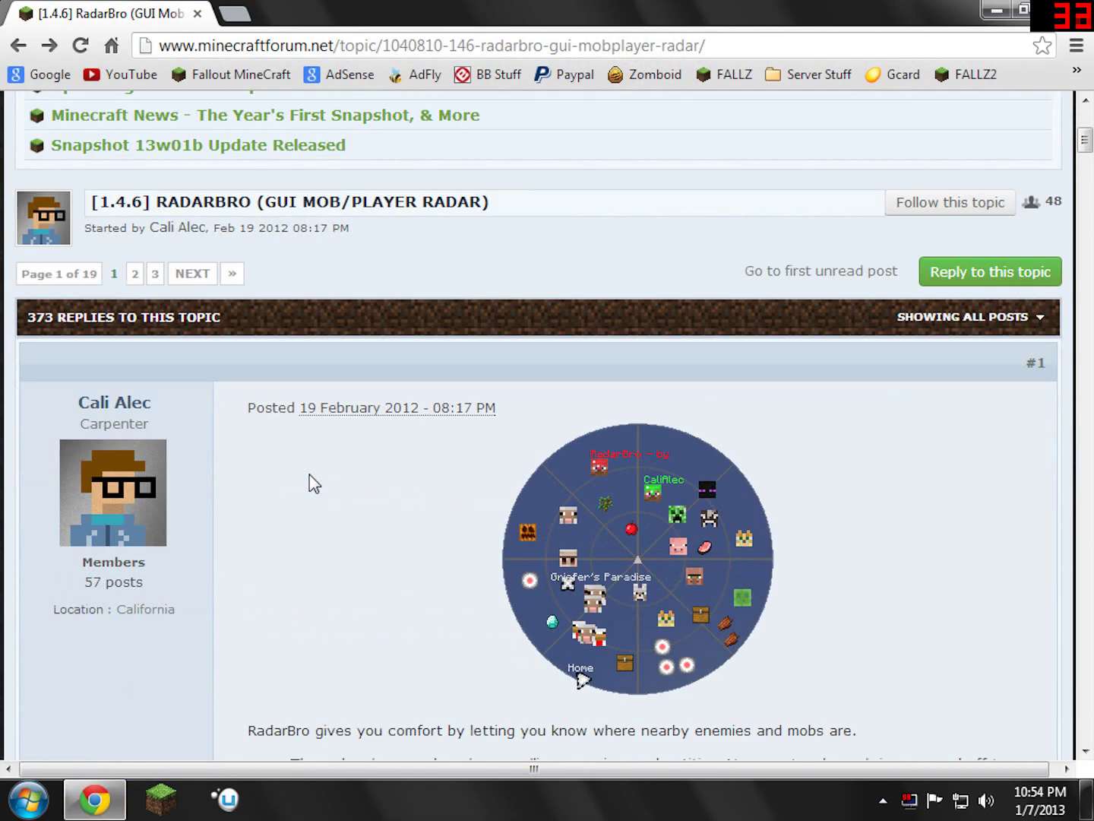
scroll(311, 481, "down", 1)
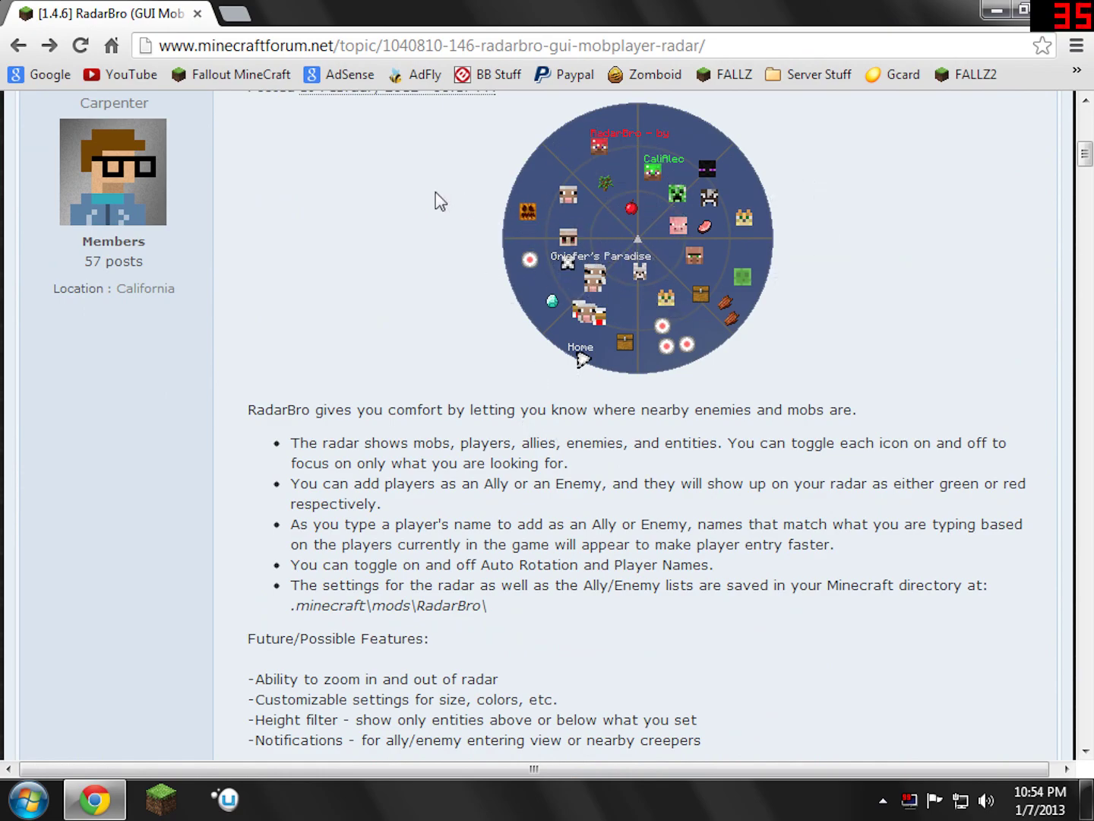
scroll(435, 195, "down", 20)
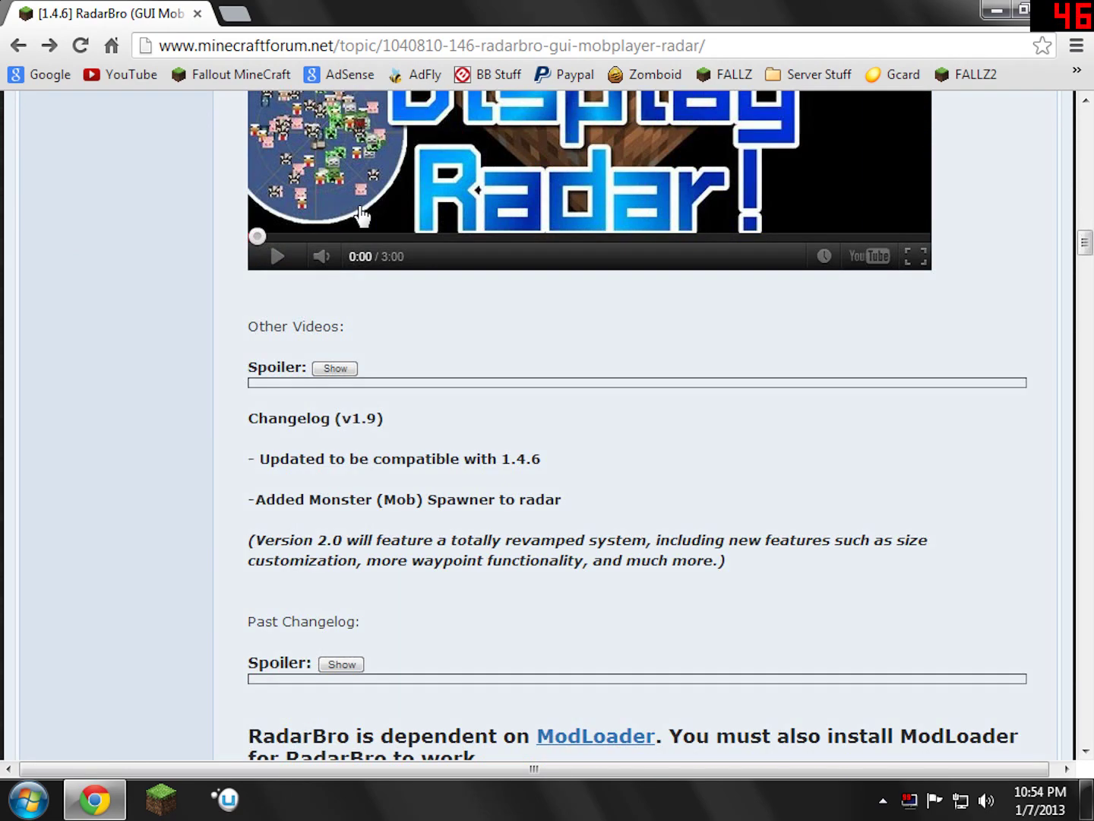
scroll(361, 216, "down", 4)
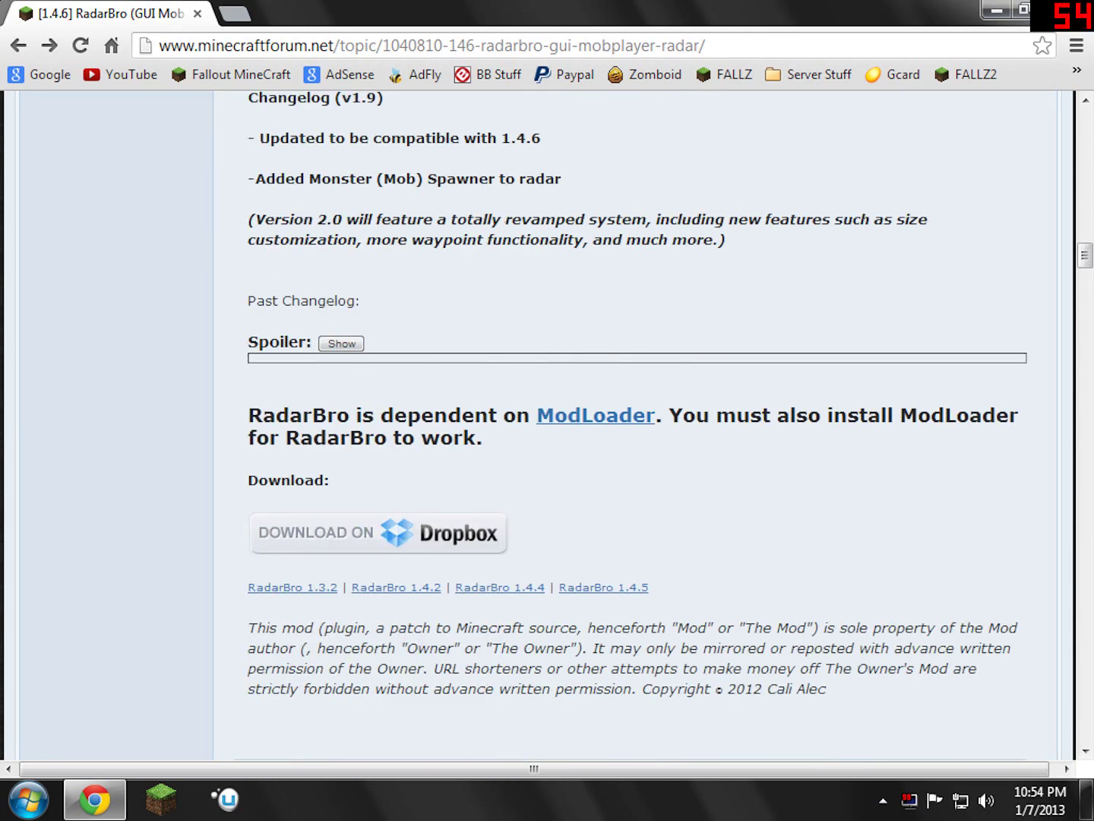
double_click(286, 479)
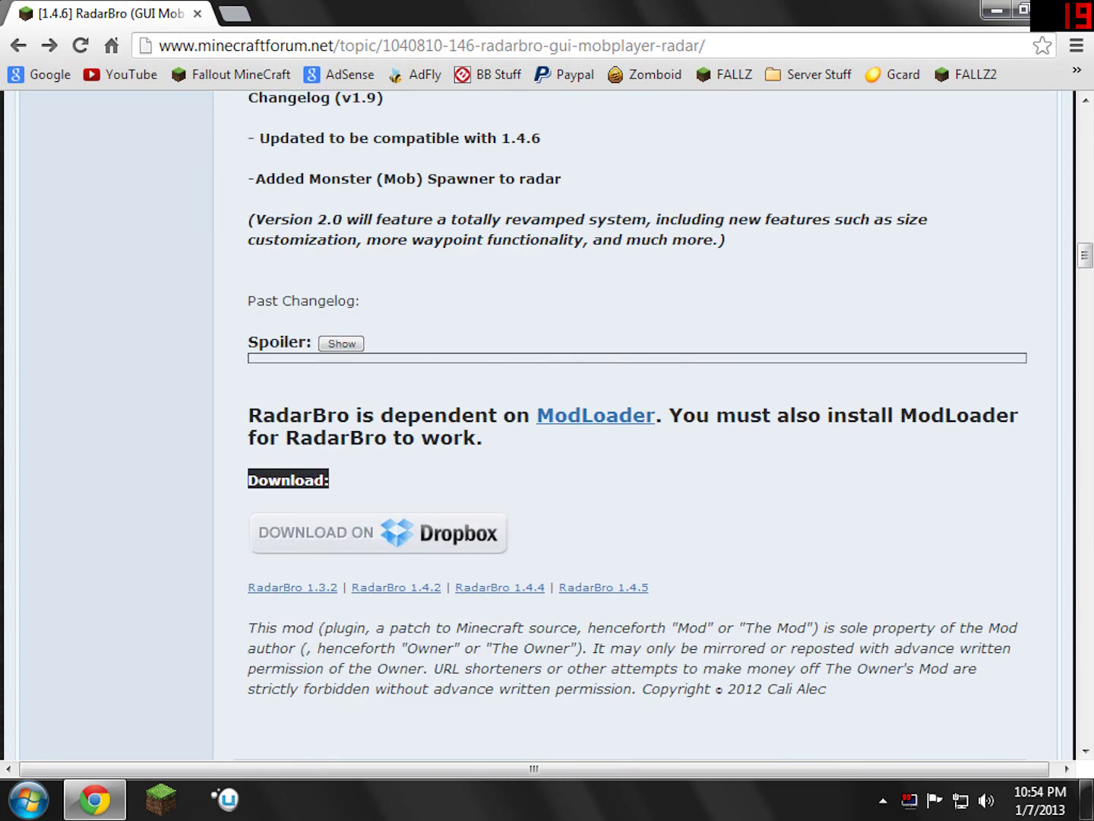
left_click(395, 532)
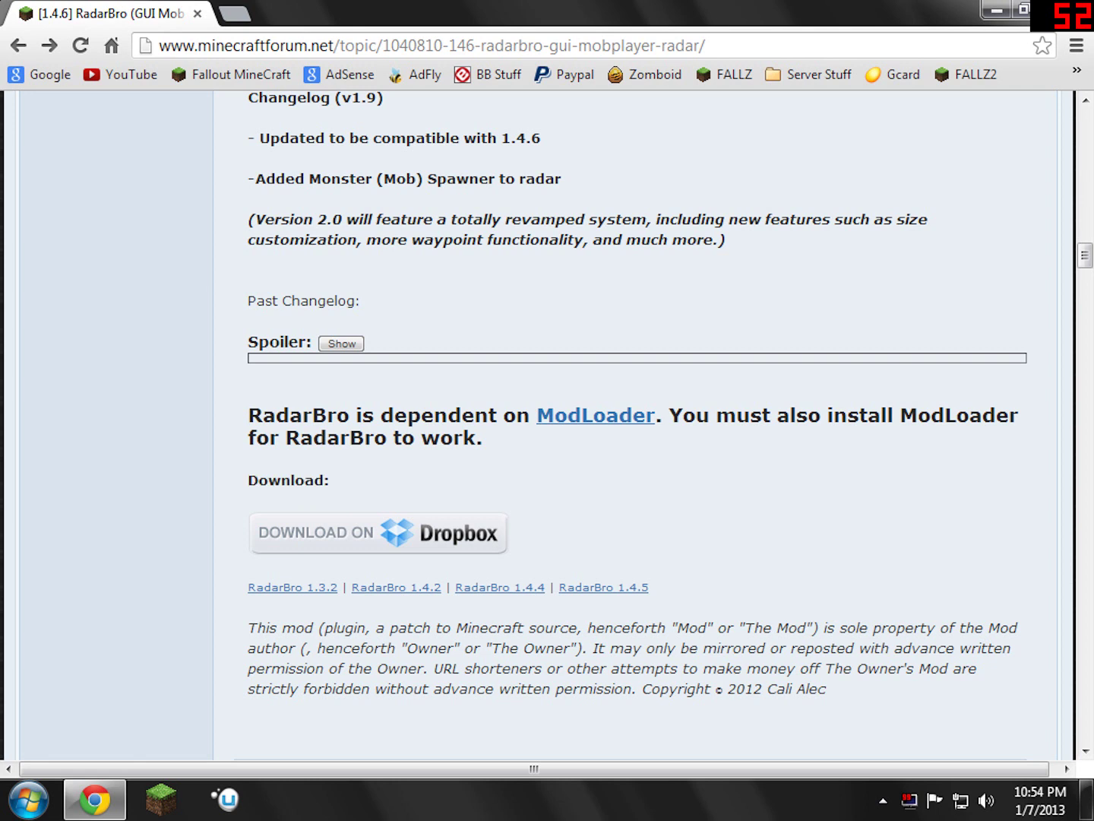
mouse_move(503, 415)
left_mouse_down()
mouse_move(663, 414)
mouse_move(504, 414)
left_mouse_up()
Step: Open the topic's ModLoader link in a new tab and switch to it
right_click(566, 419)
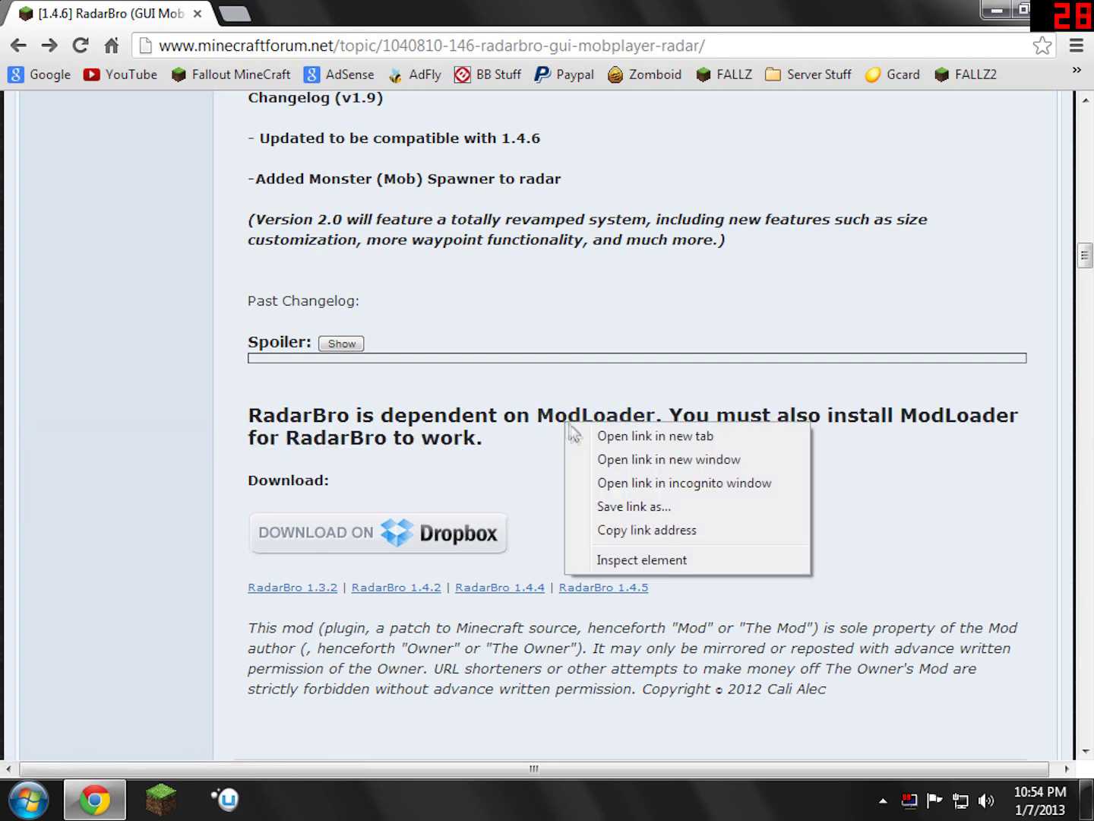
left_click(578, 435)
left_click(318, 11)
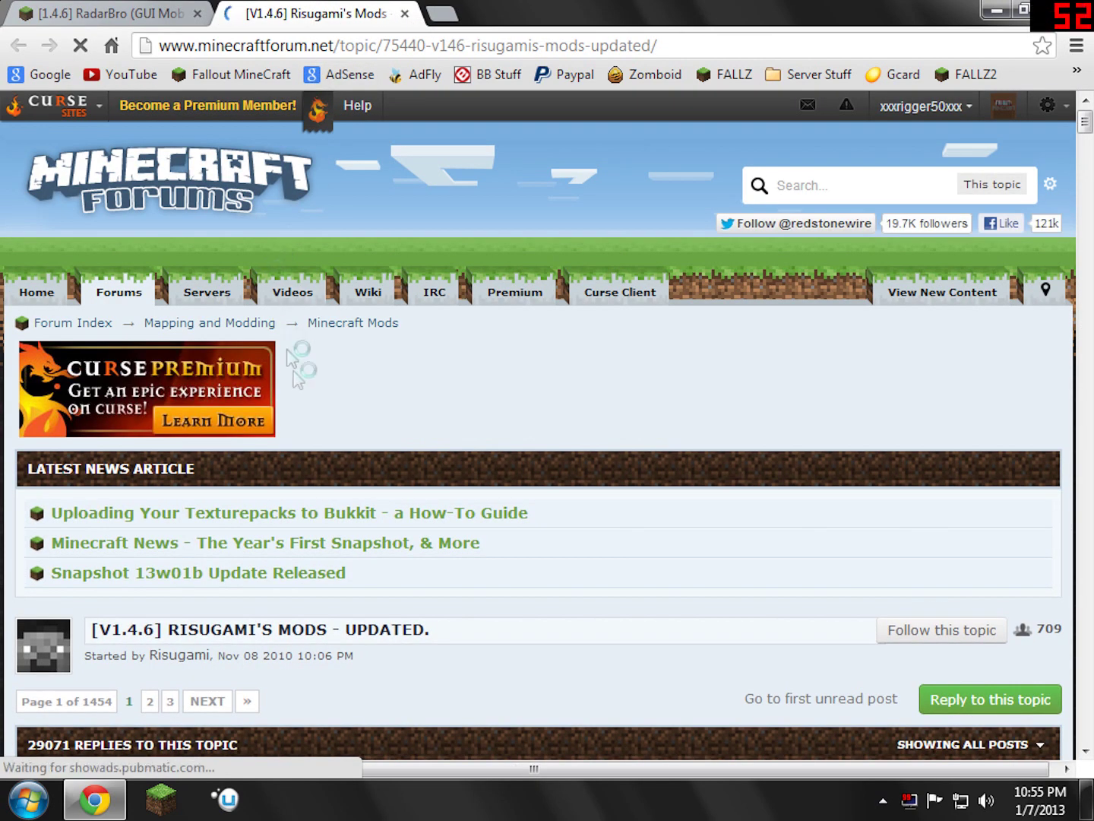
Step: Download ModLoader 1.4.6 through its Adfly link on the Risugami's Mods page, skip the ad, and close the tab
scroll(319, 440, "down", 7)
scroll(262, 277, "down", 2)
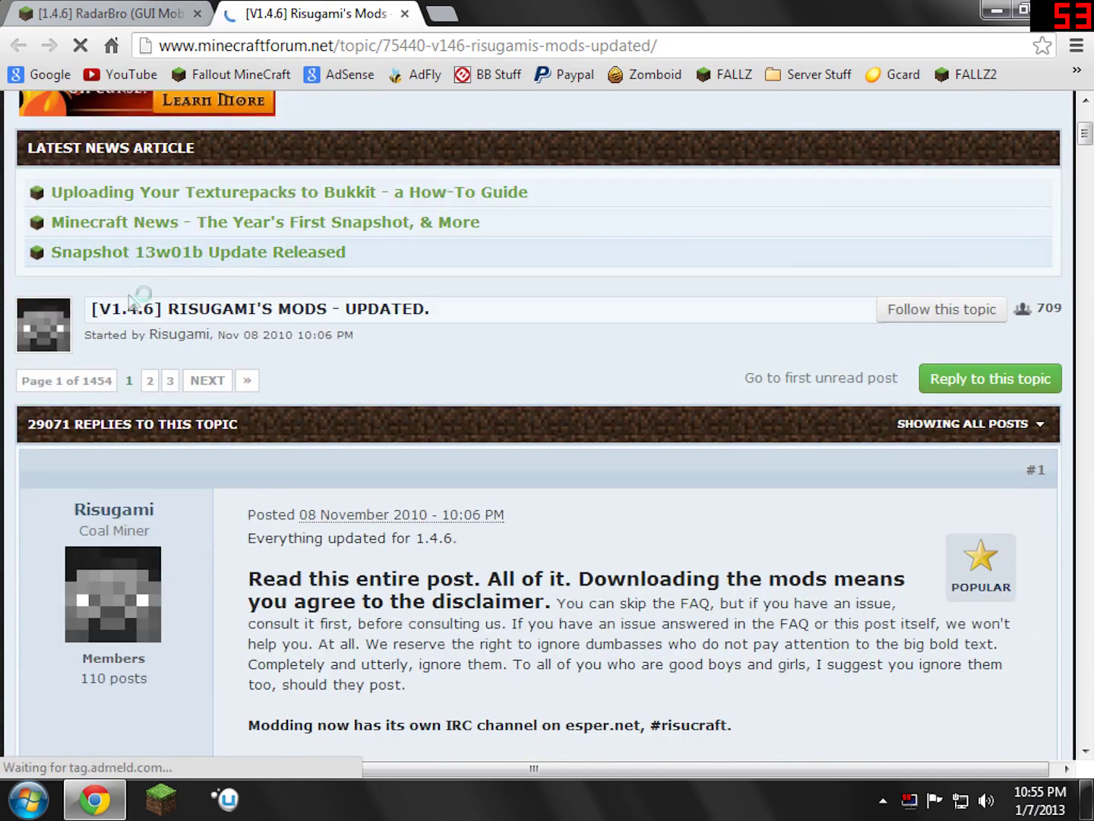
scroll(255, 387, "down", 8)
scroll(254, 387, "down", 20)
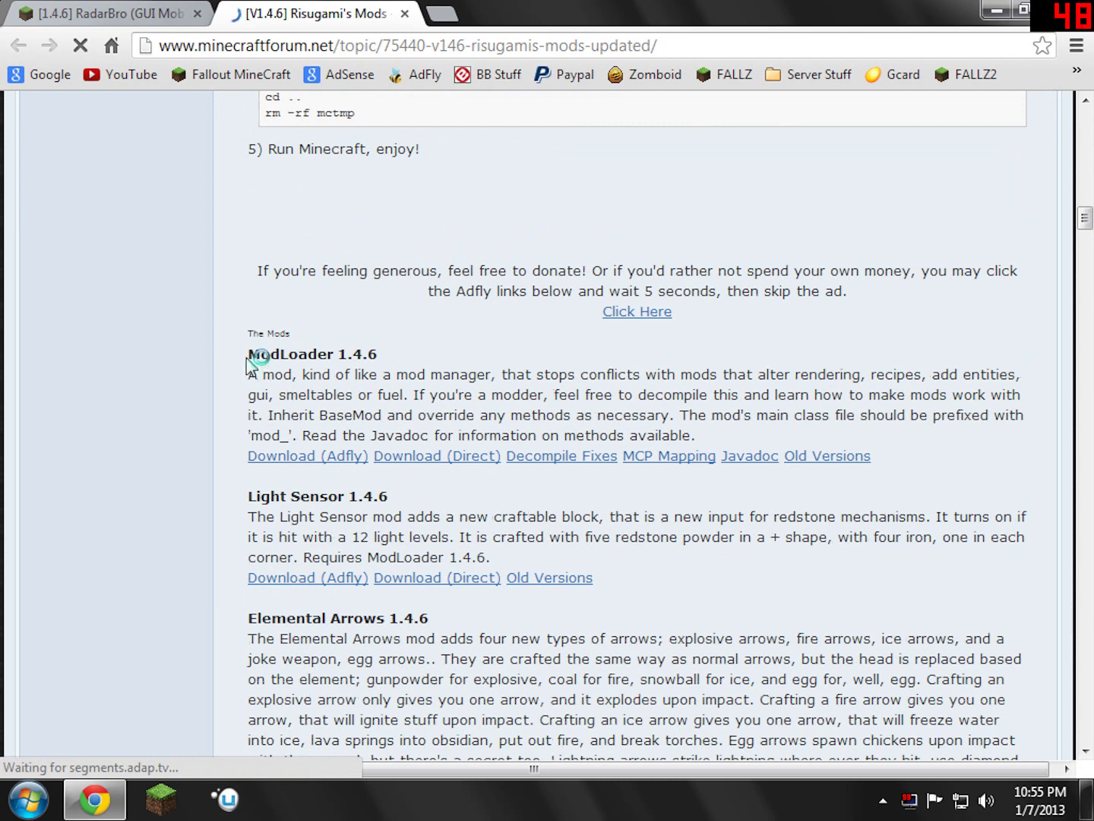
left_click_drag(247, 354, 379, 354)
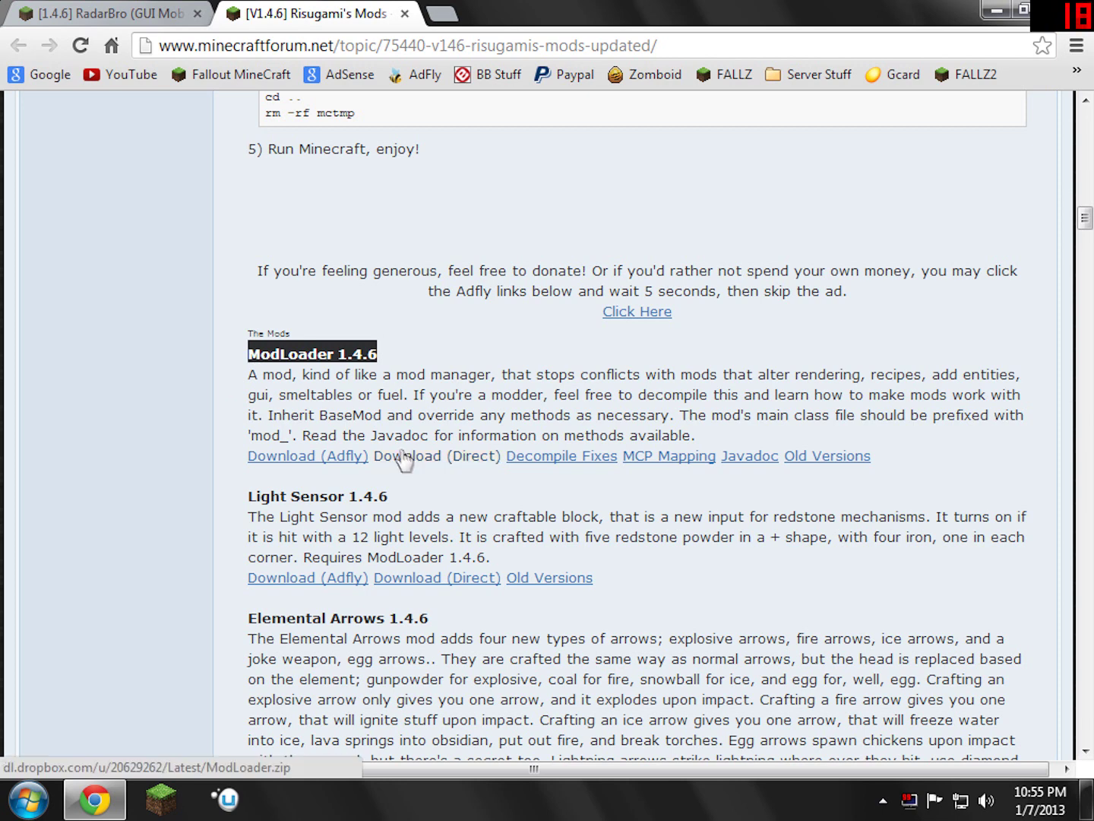
left_click(342, 455)
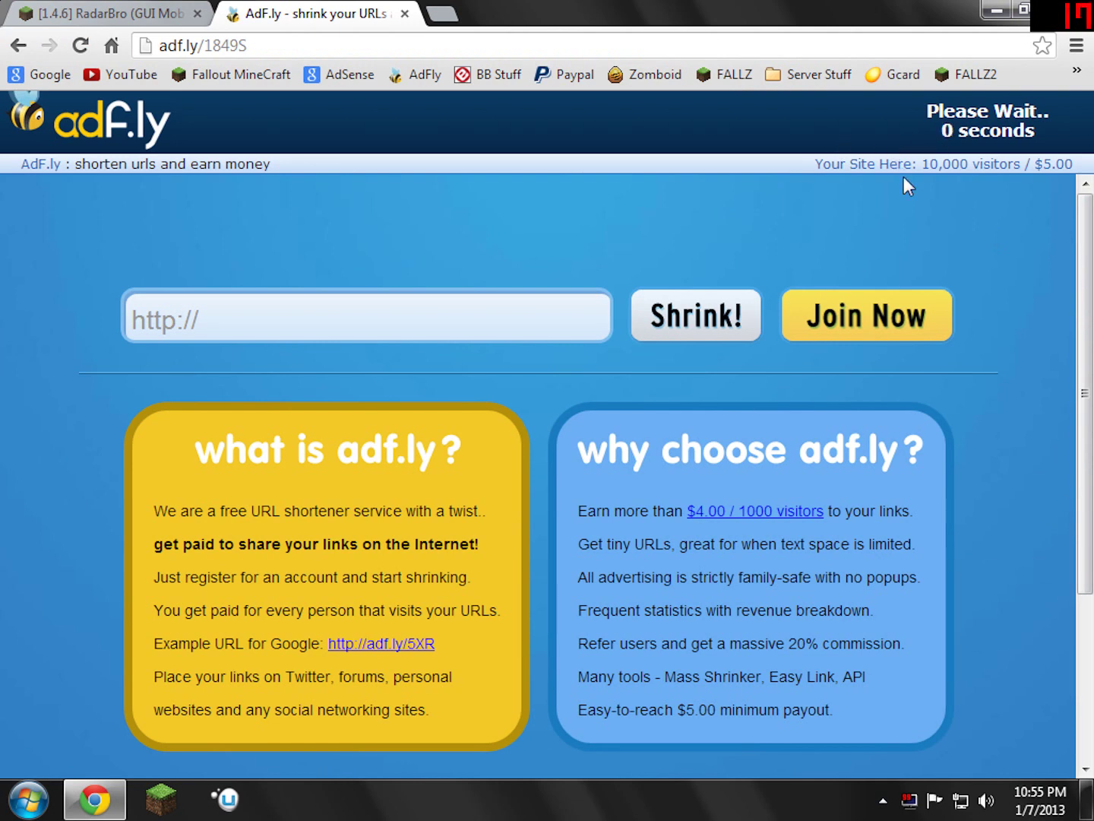
left_click(936, 121)
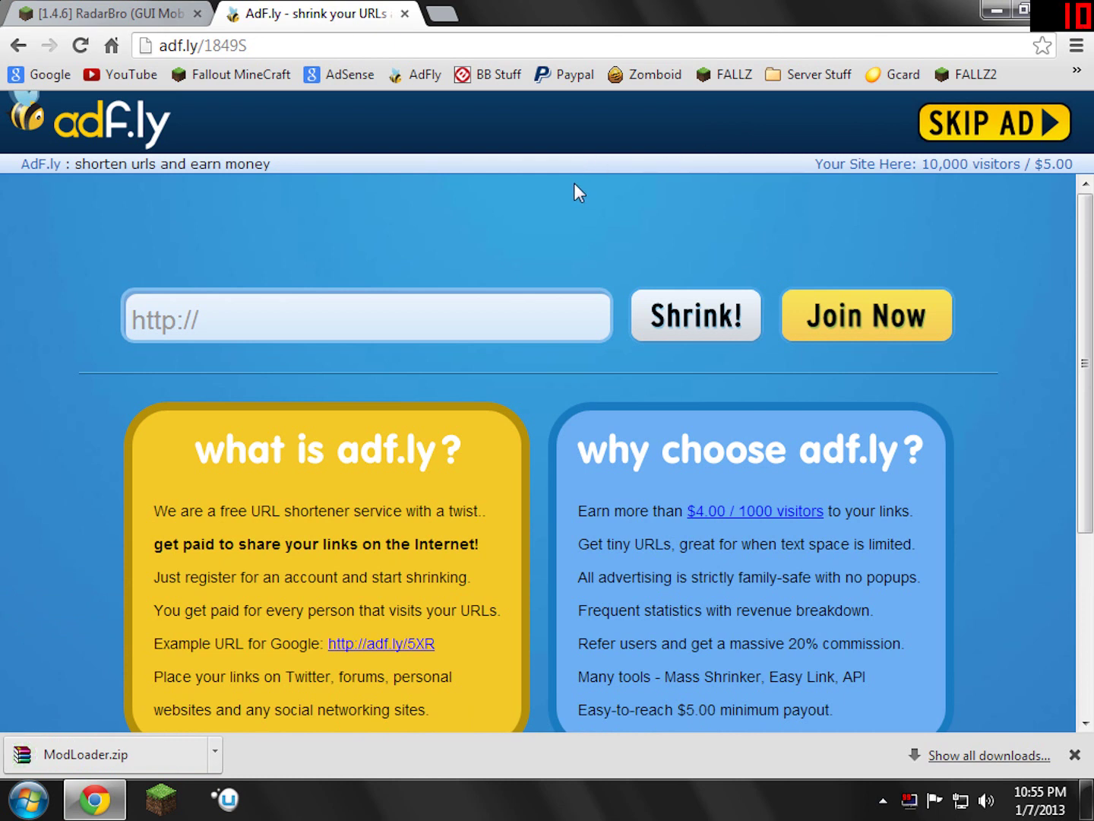
left_click(405, 14)
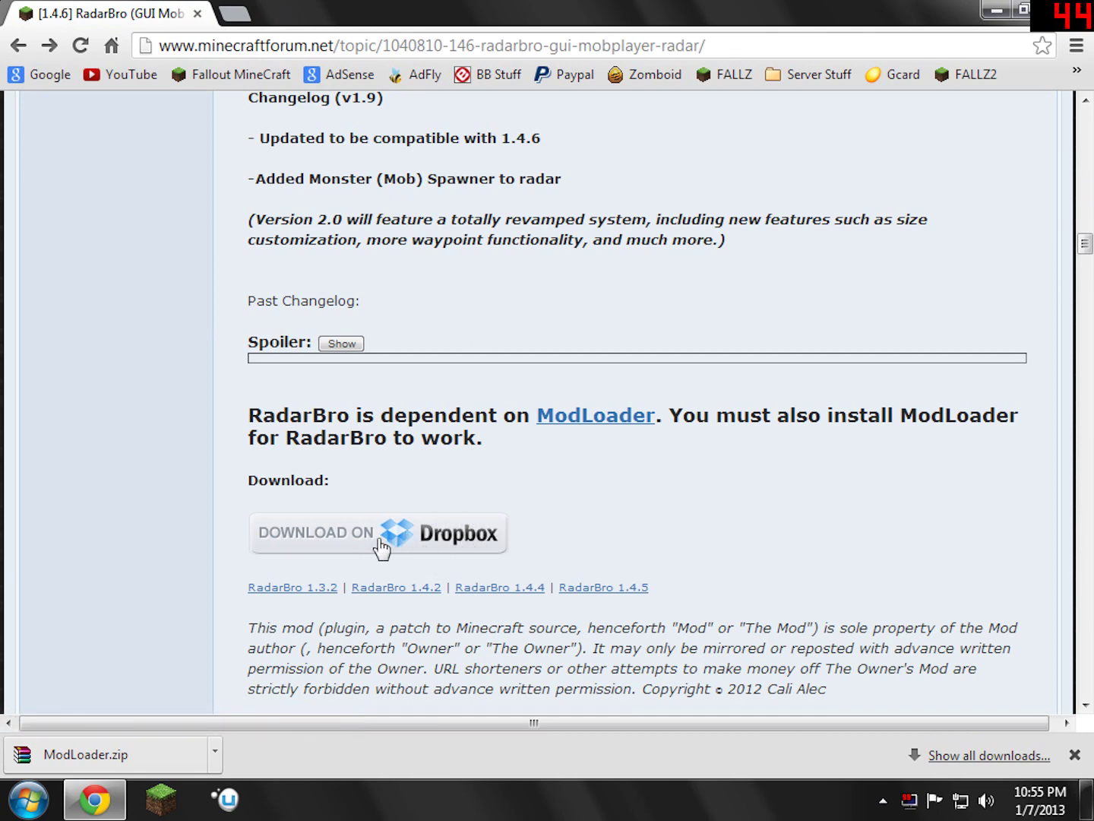
Step: Download RadarBro.zip through the topic's Dropbox link, skipping the ad, and show the file in its folder
left_click(356, 543)
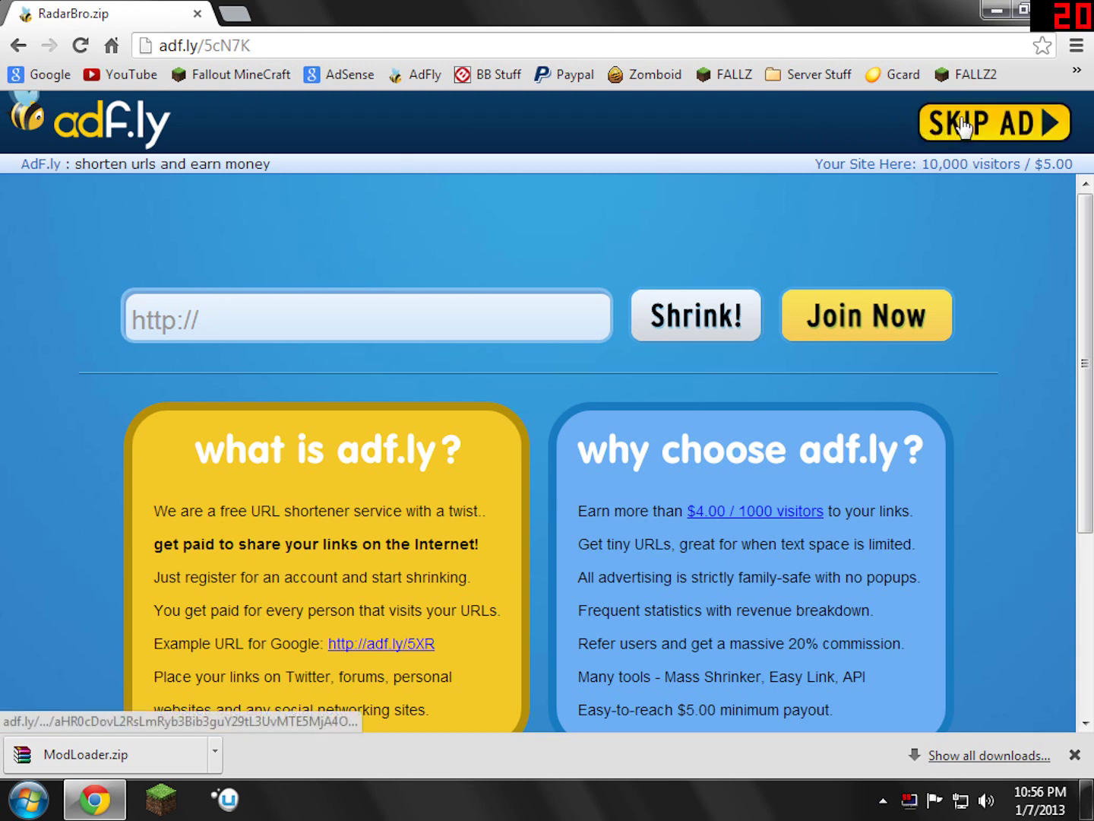
left_click(958, 138)
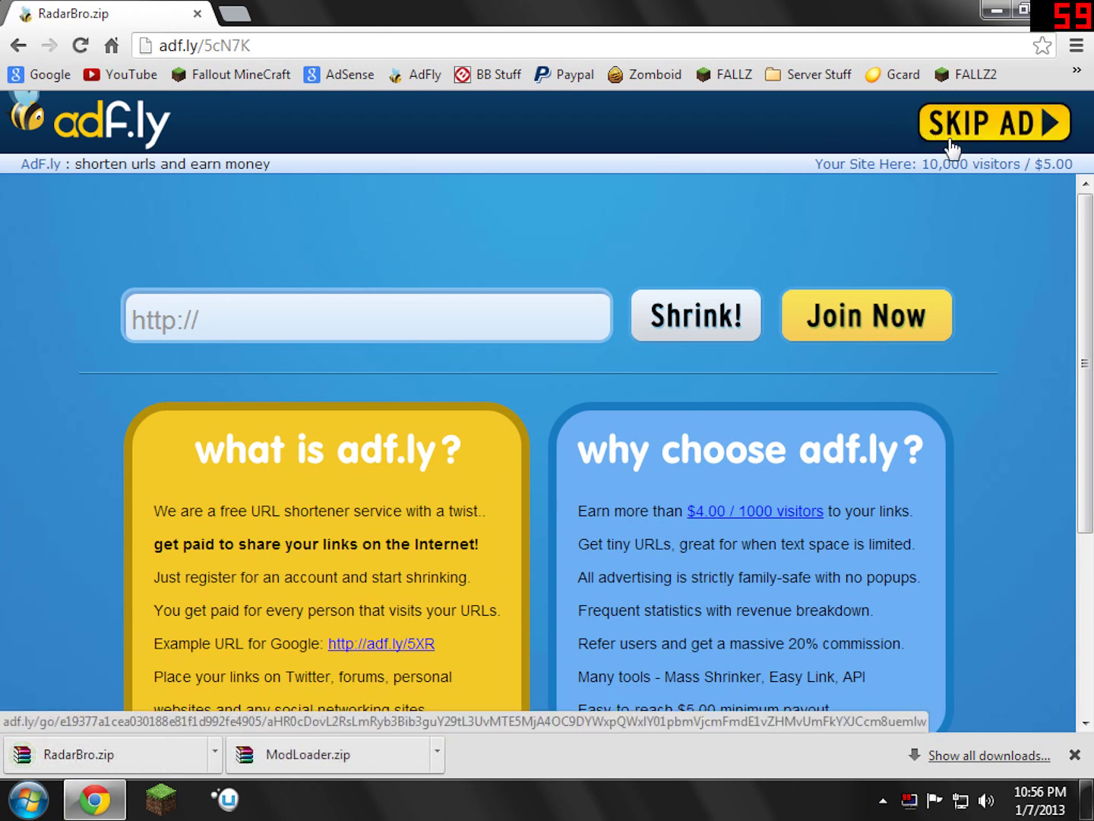
left_click(216, 755)
left_click(268, 690)
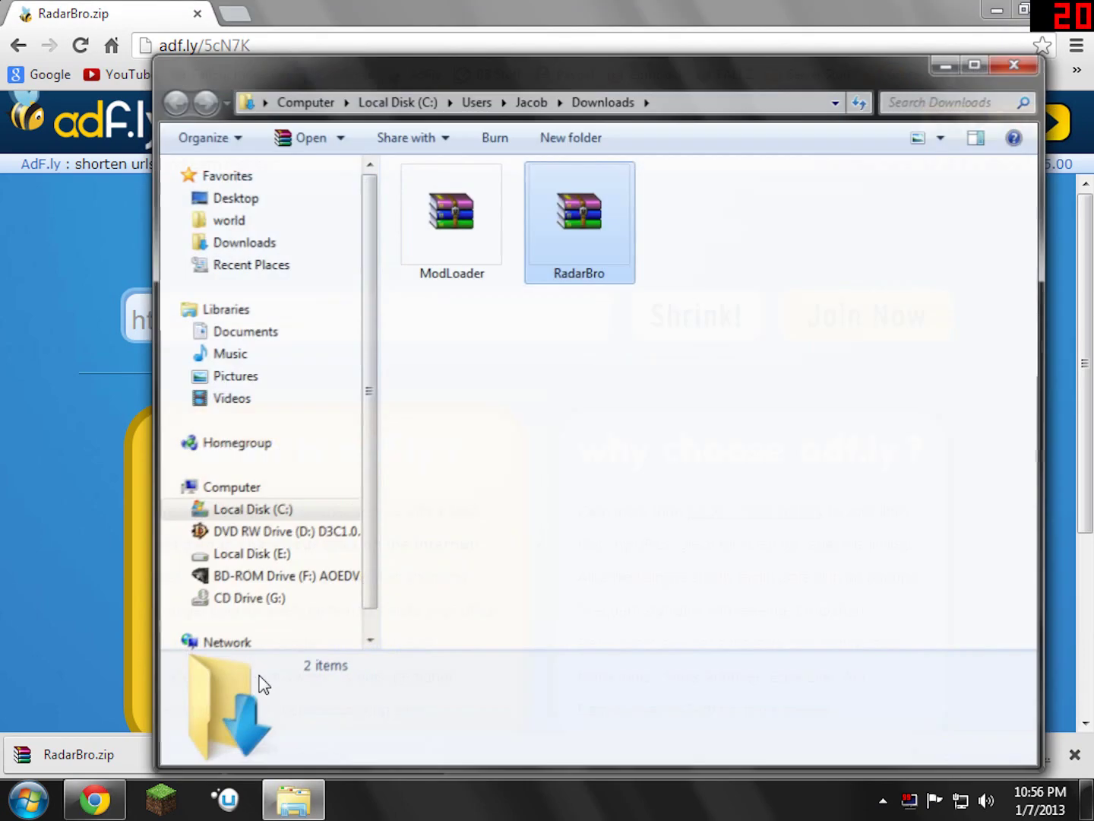
Step: Close the browser, move the ModLoader and RadarBro archives to the desktop, and close the Downloads folder
left_click_drag(949, 19, 837, 76)
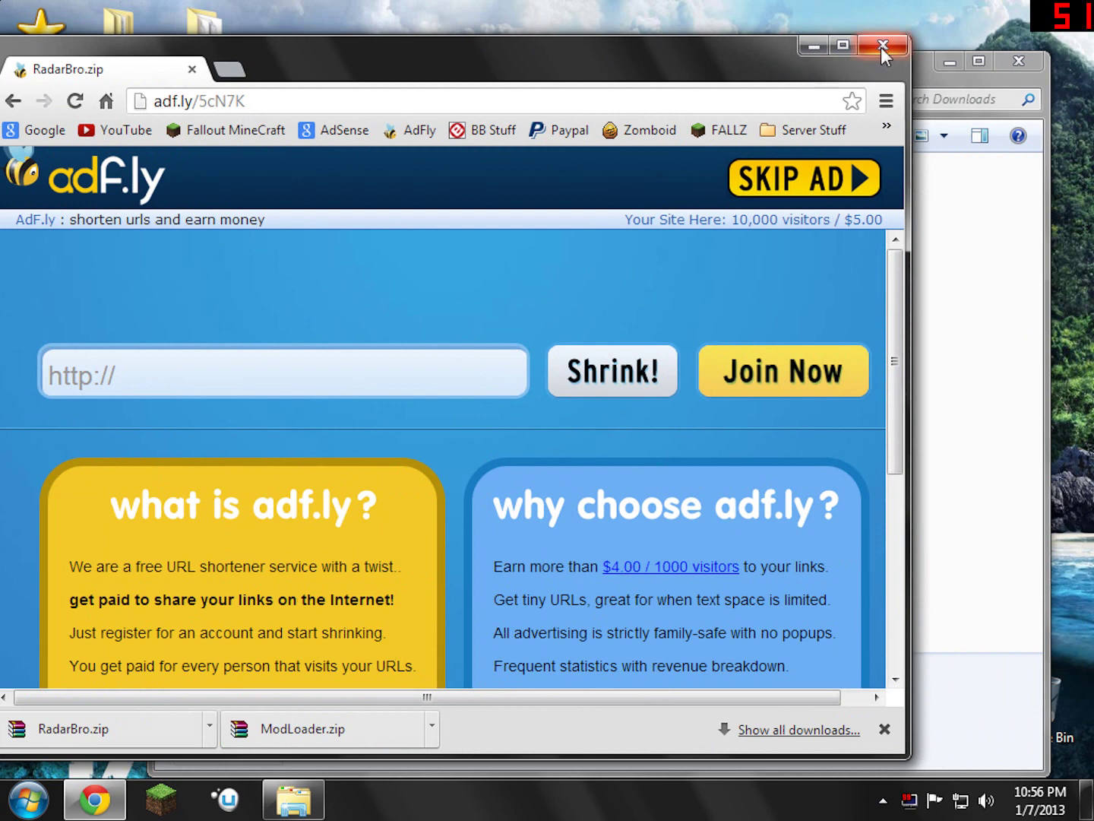
left_click(883, 45)
left_click_drag(599, 335, 25, 319)
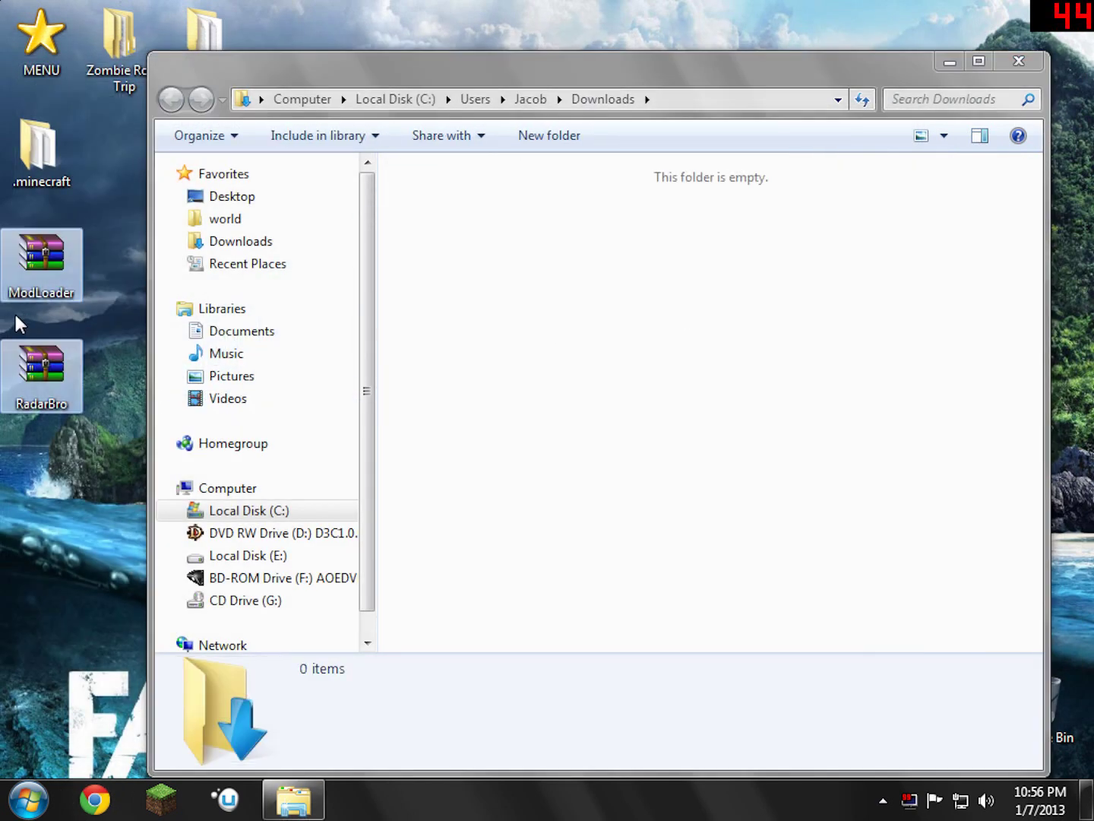
left_click(1016, 53)
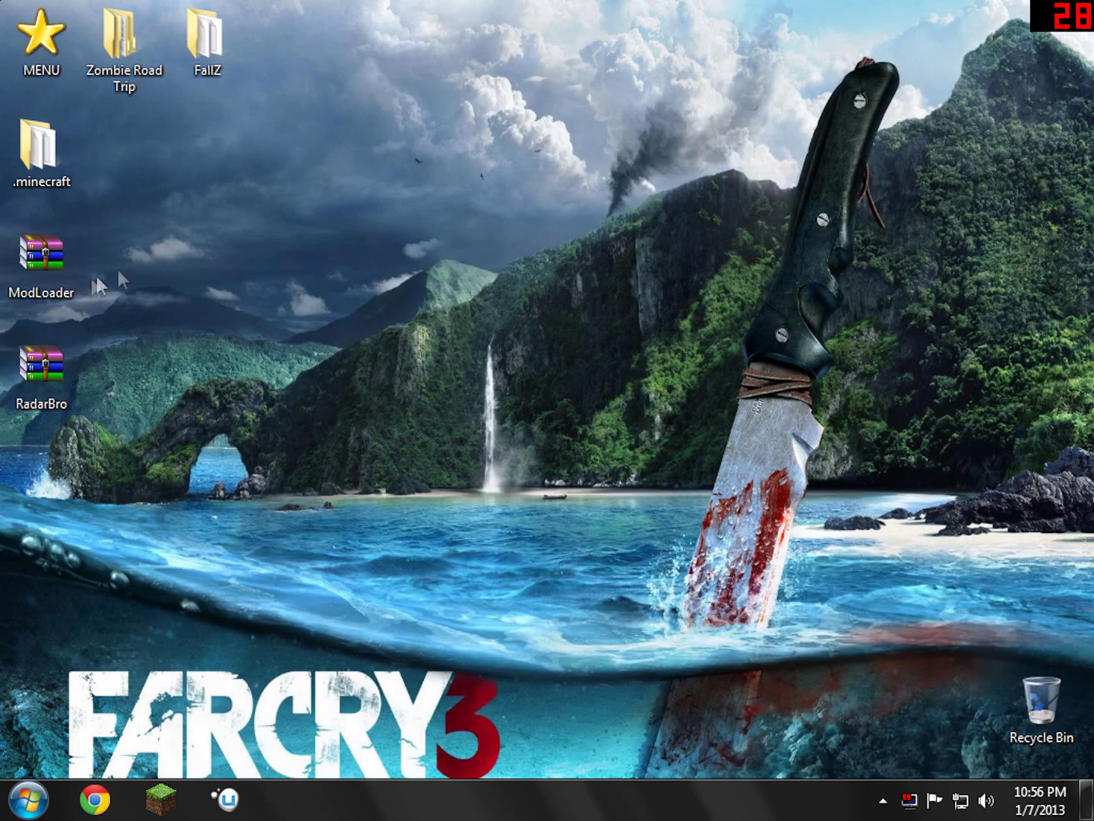
left_click_drag(206, 248, 124, 263)
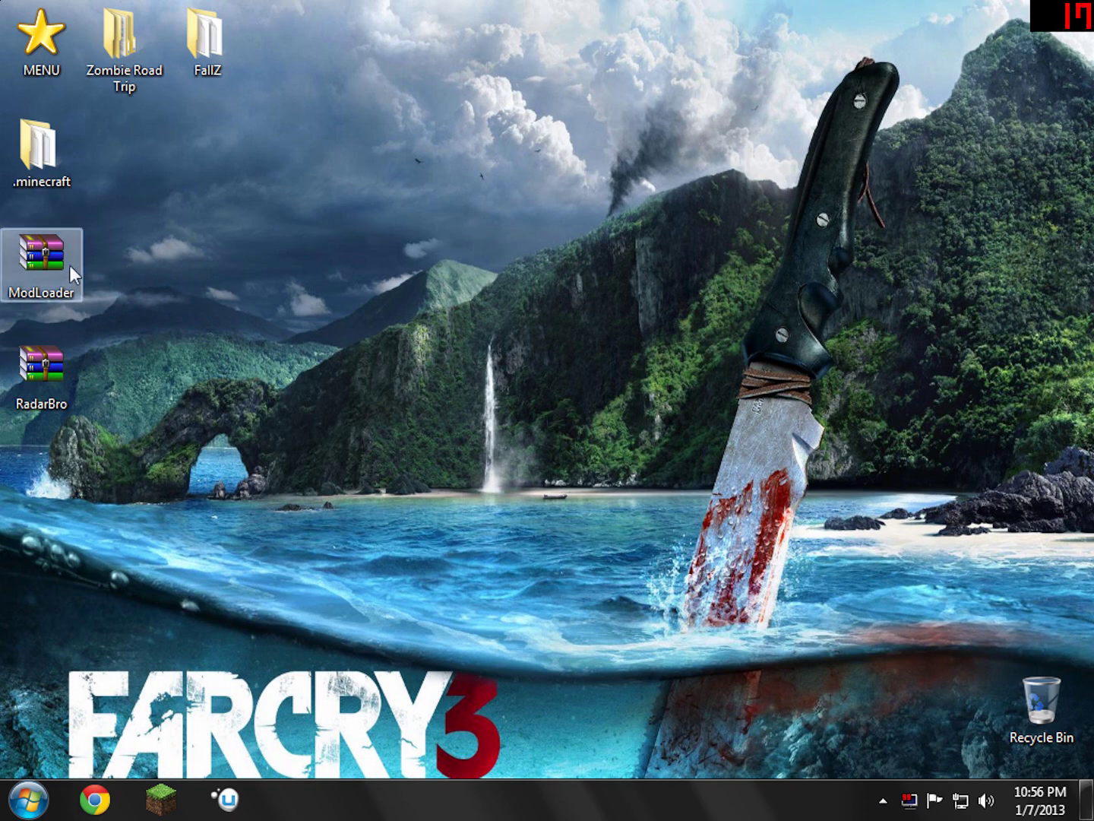
Step: Go to the %appdata% folder and open the bin folder inside .minecraft
left_click(30, 799)
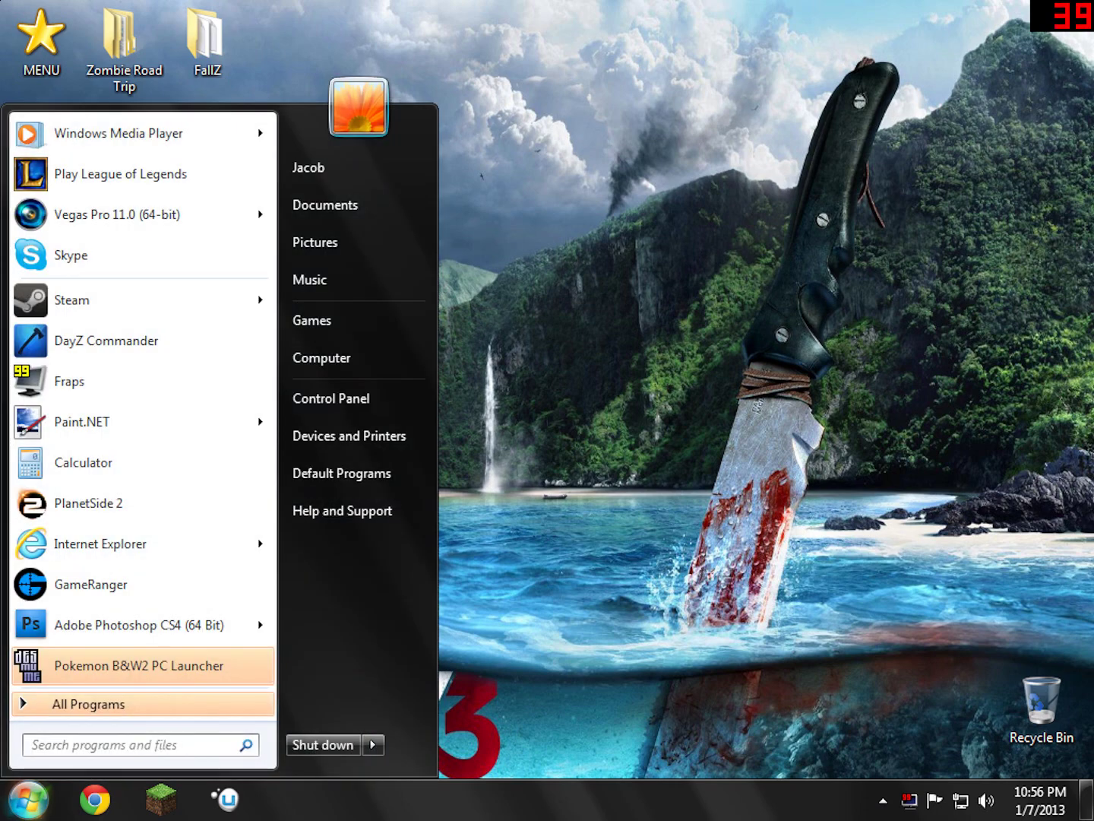
type("%app")
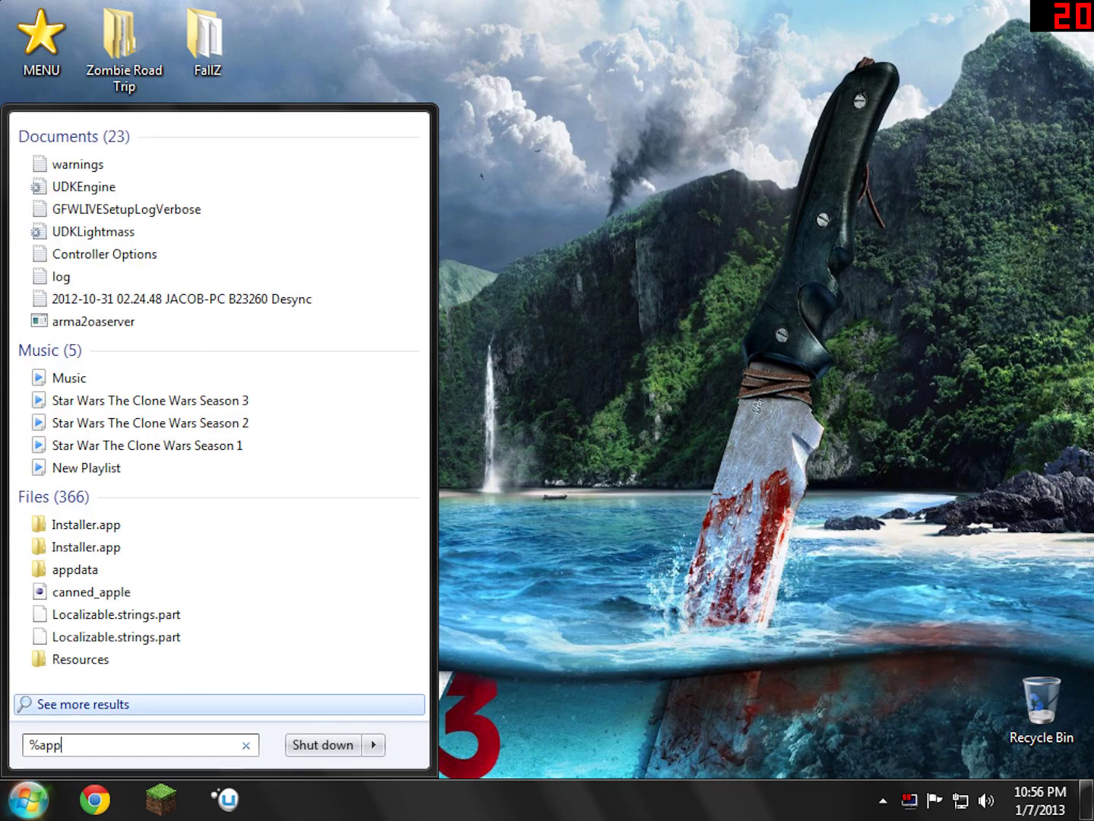
type("data%")
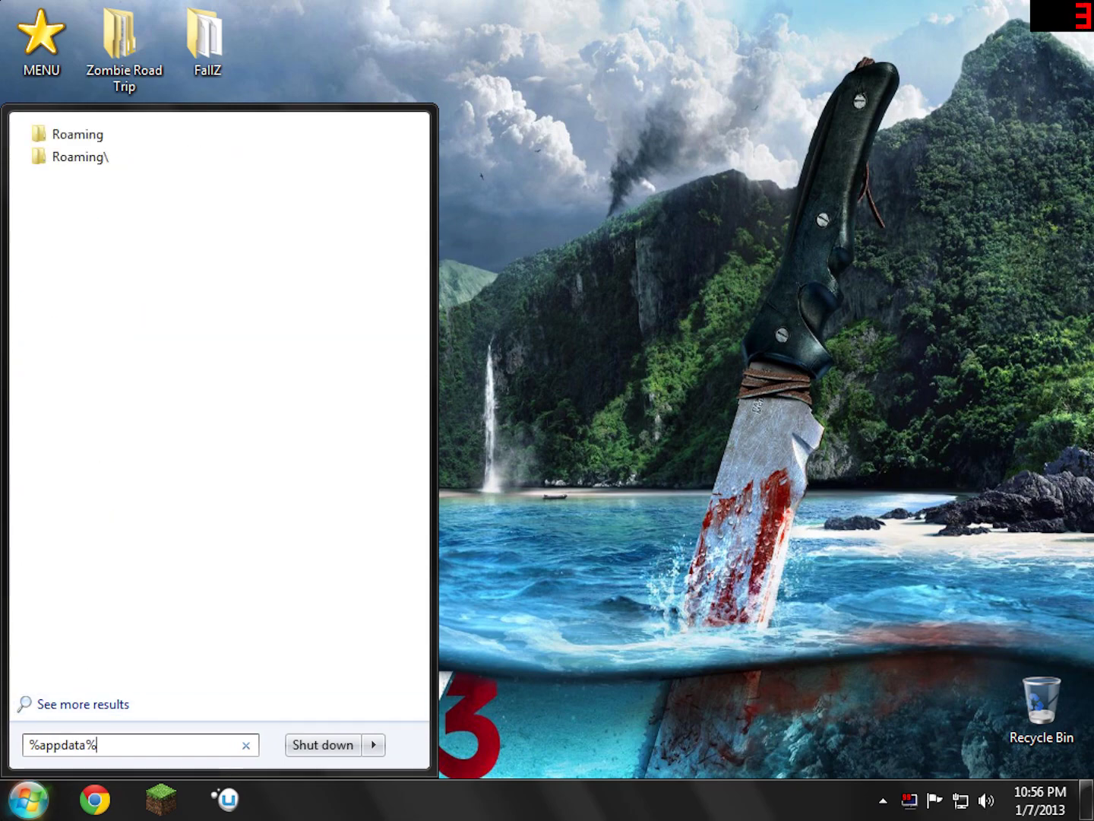
key("Return")
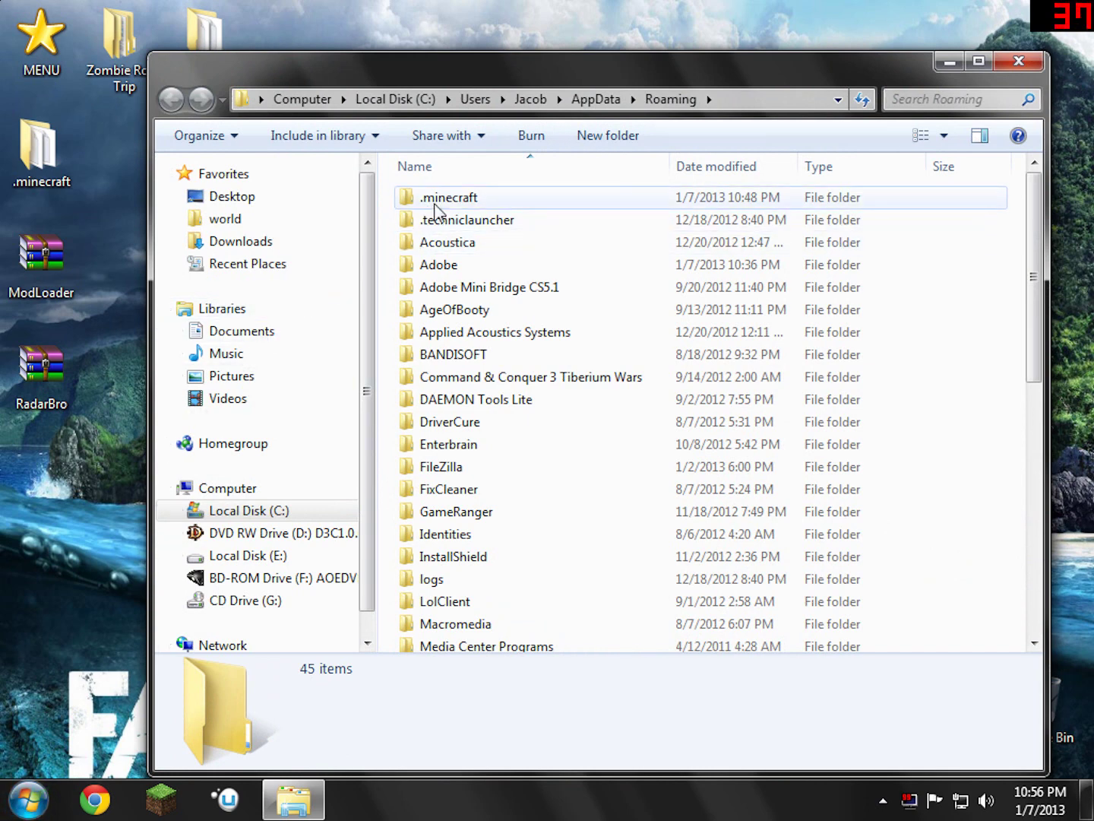
double_click(436, 199)
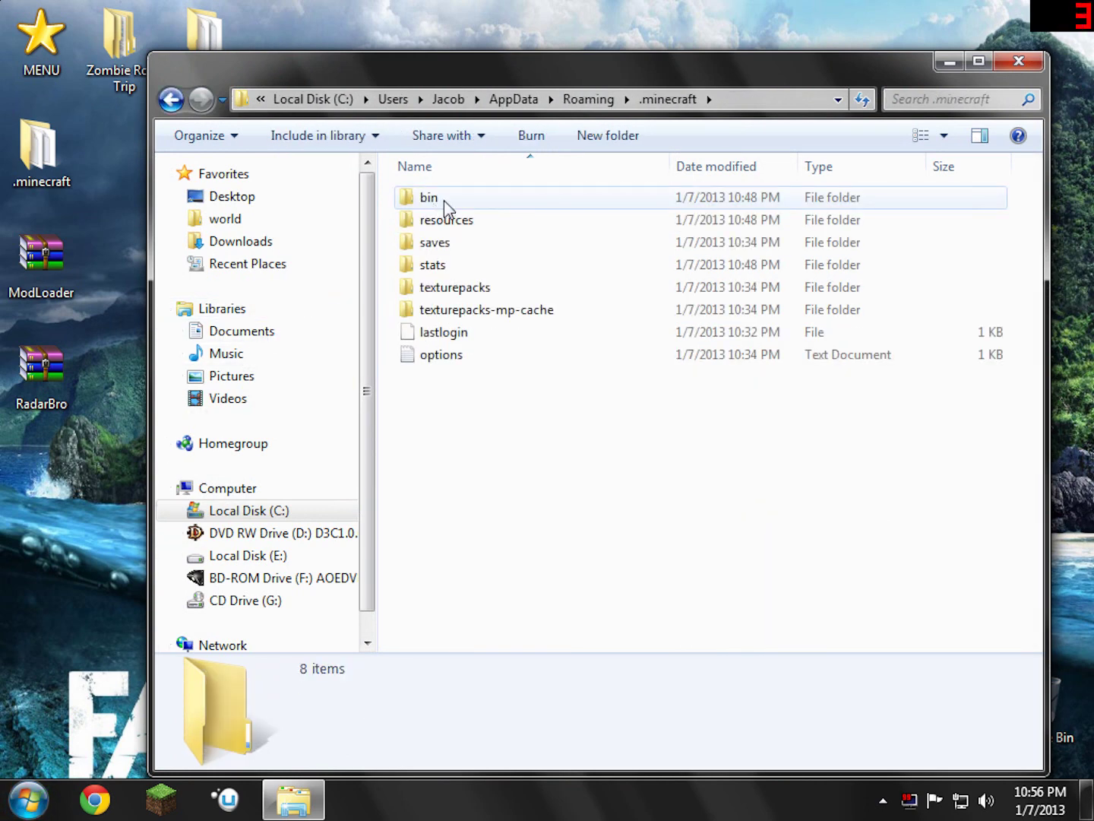
double_click(430, 199)
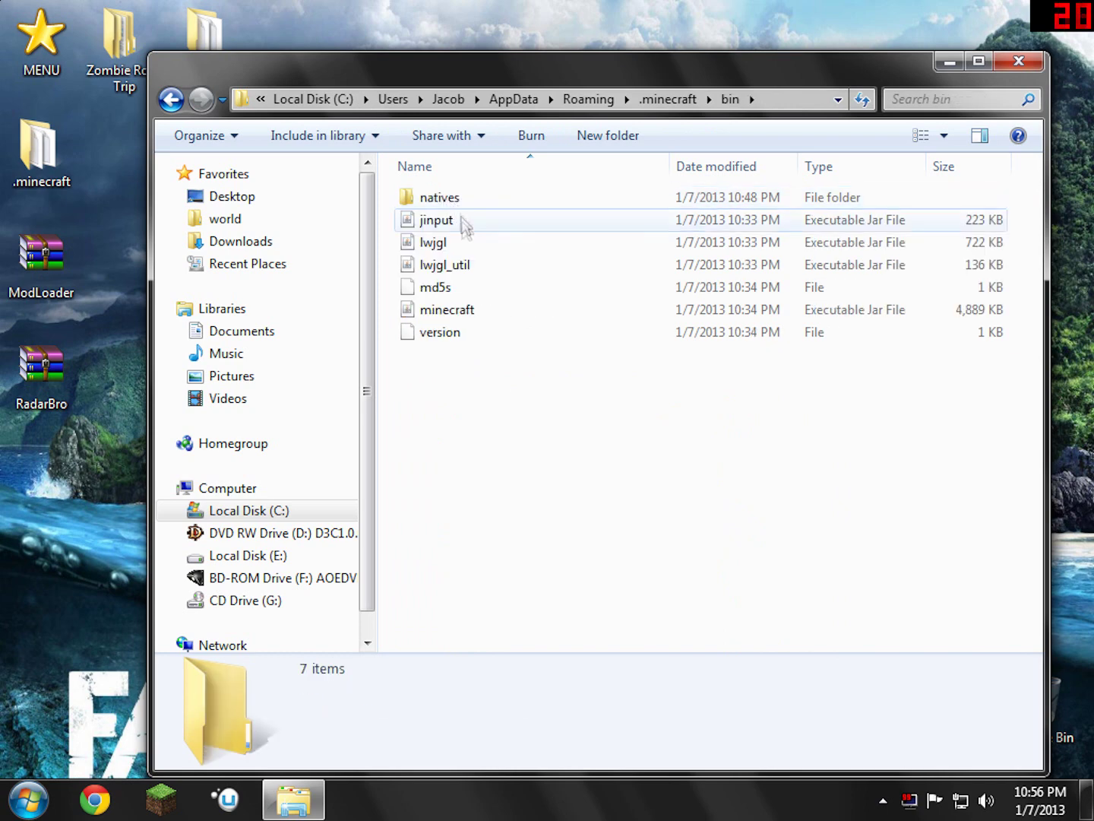
Step: Open the minecraft jar file from the bin folder with WinRAR archiver
left_click(866, 318)
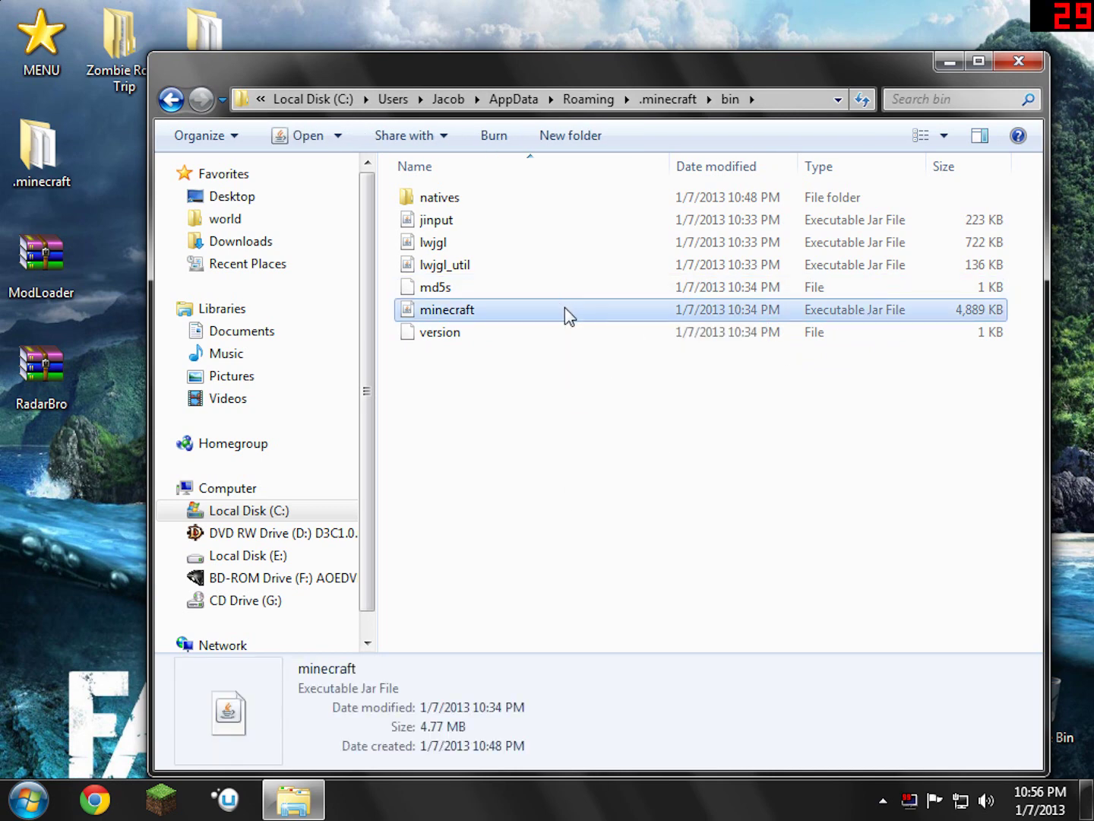
right_click(564, 307)
mouse_move(630, 372)
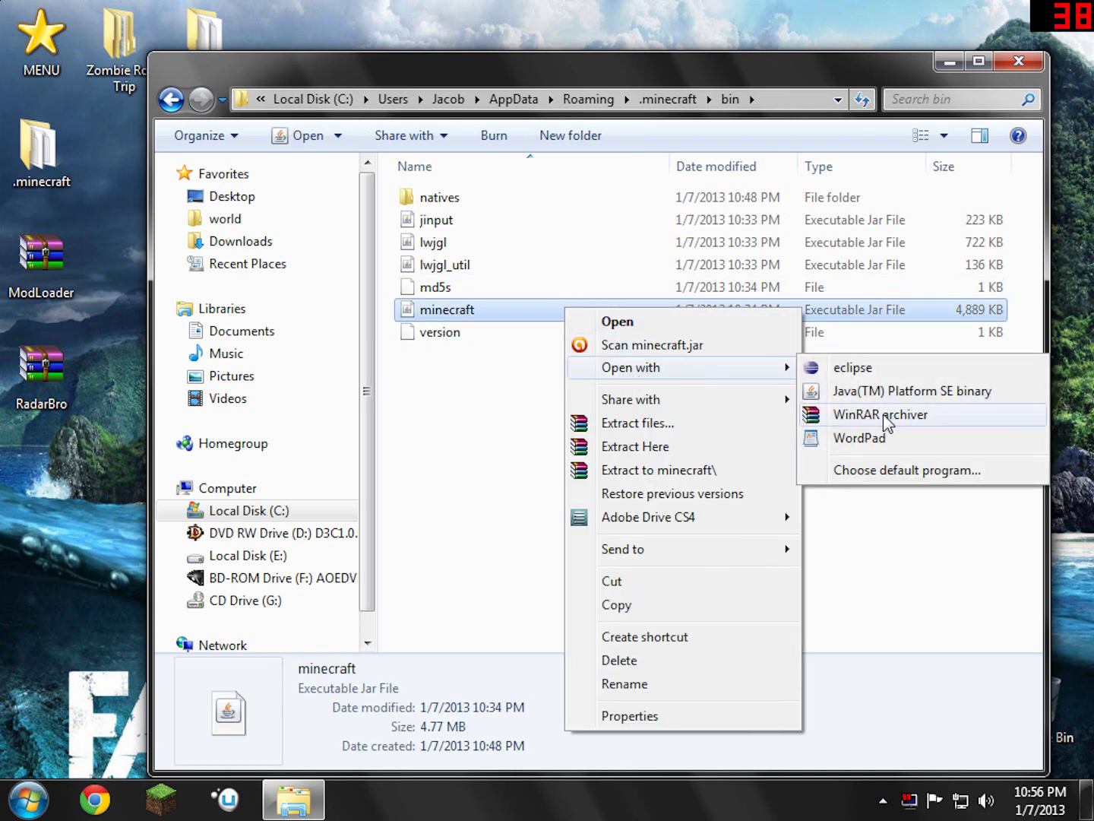
left_click(890, 415)
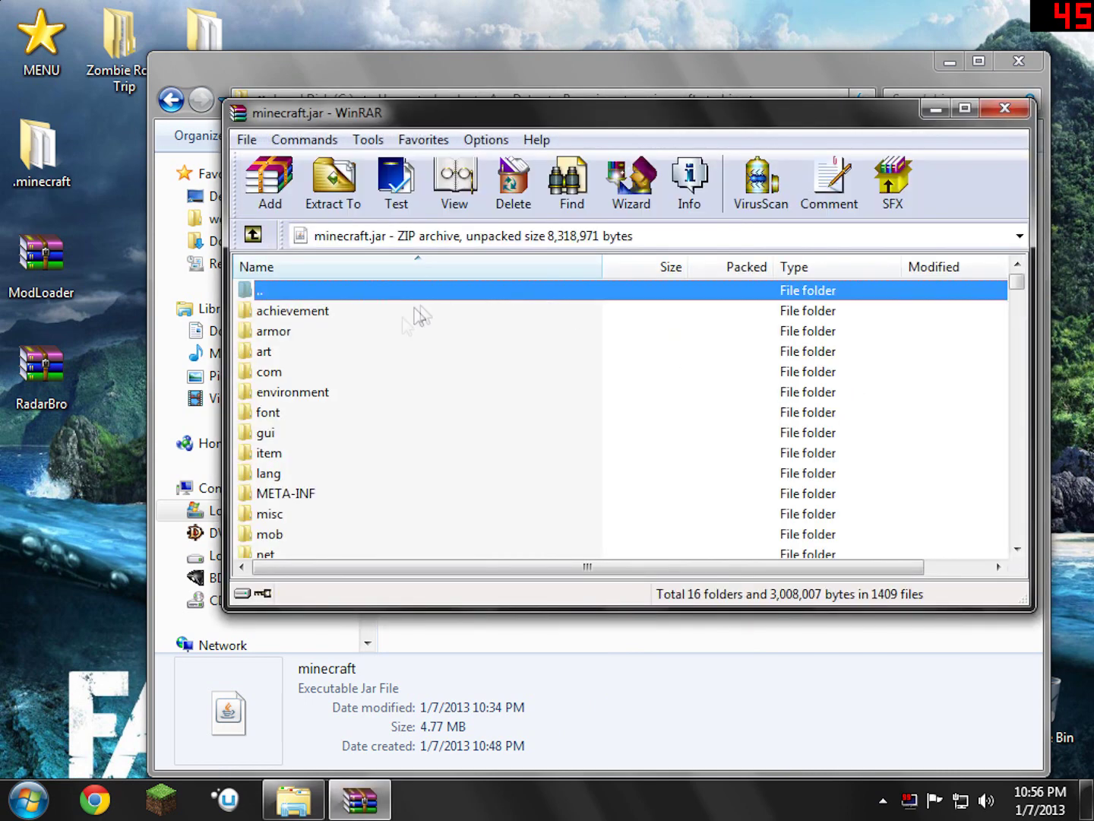
Step: Delete the META-INF folder from minecraft.jar
left_click(297, 495)
right_click(280, 499)
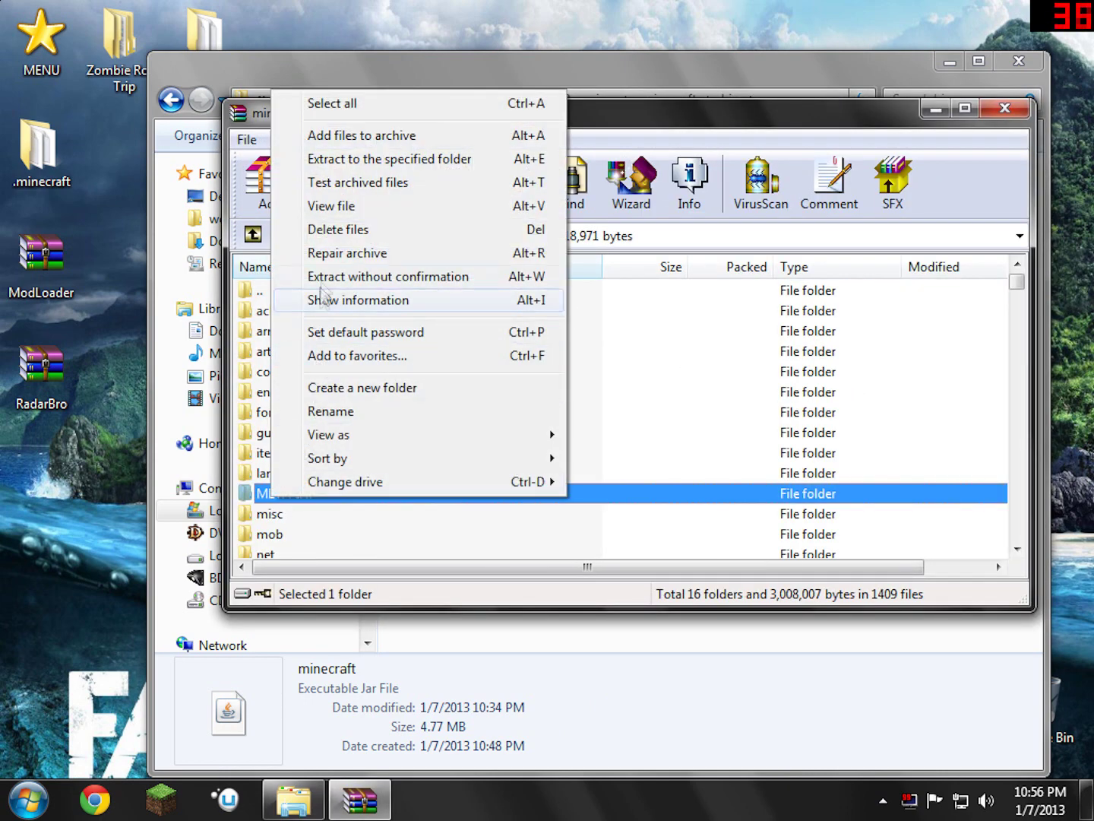
left_click(343, 230)
left_click(568, 468)
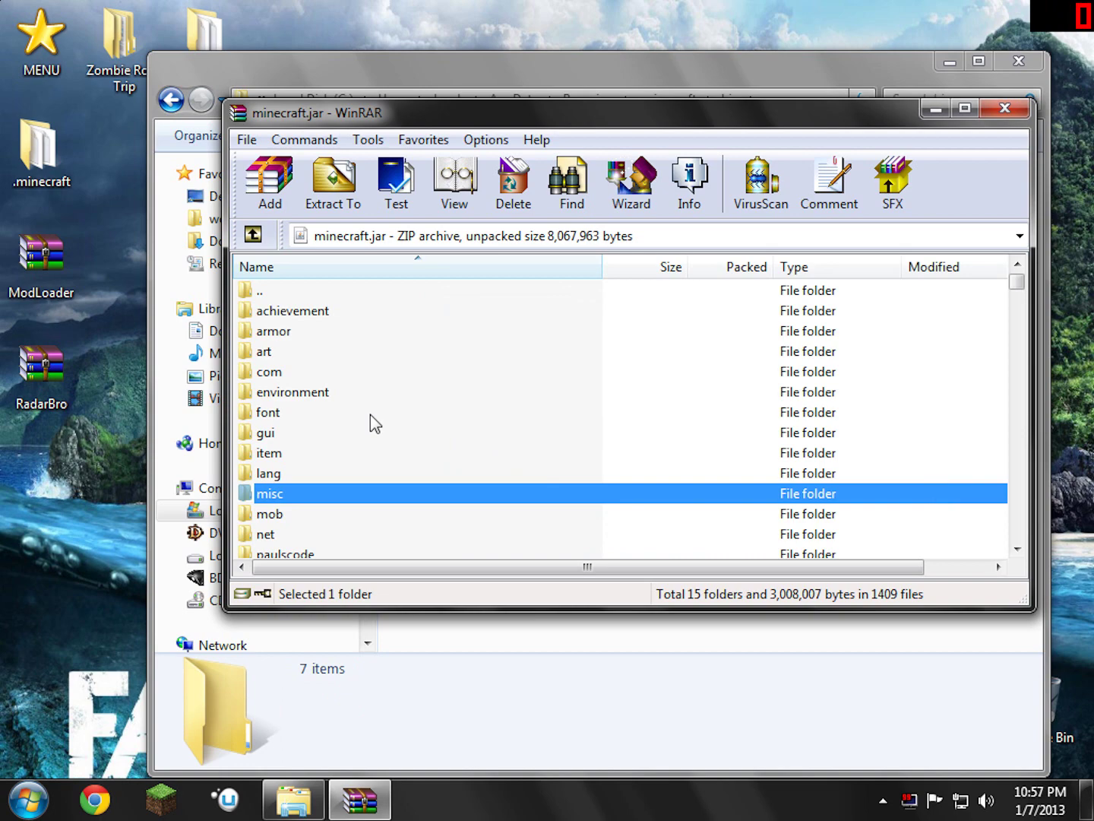
Step: Add all files from the ModLoader archive on the desktop to minecraft.jar and close the ModLoader archive
double_click(55, 273)
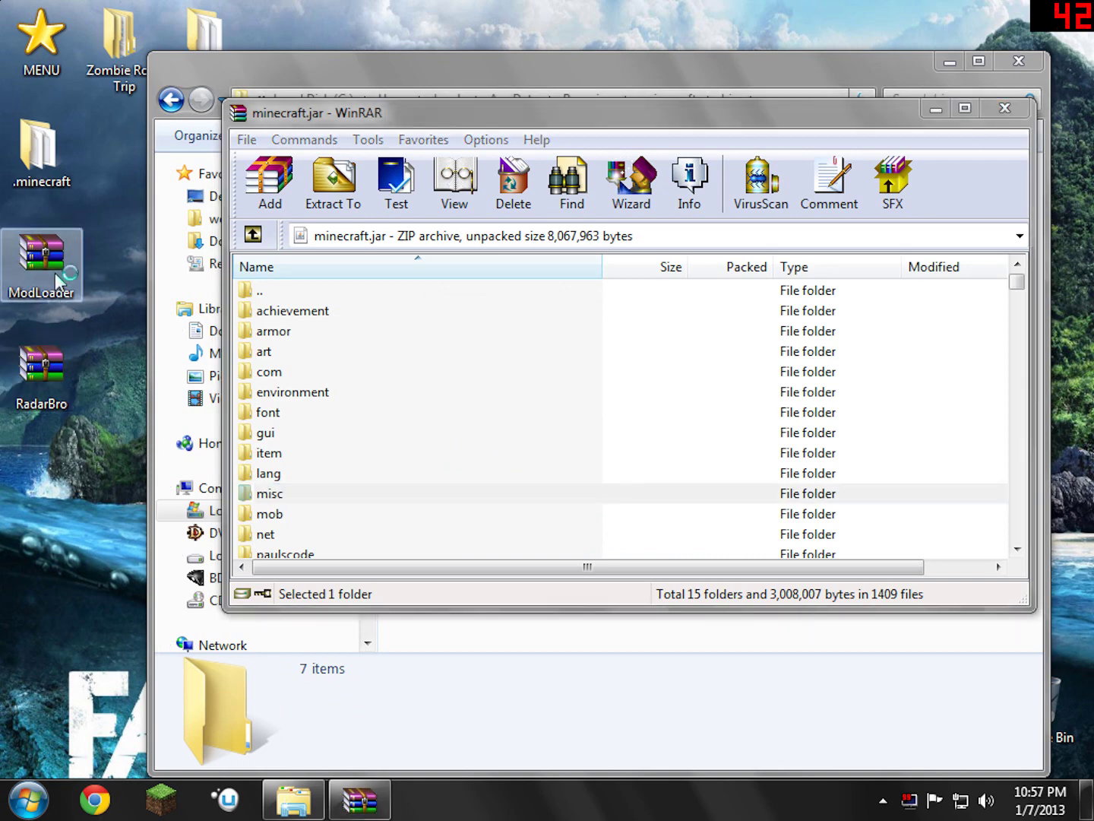
left_click_drag(286, 214, 591, 157)
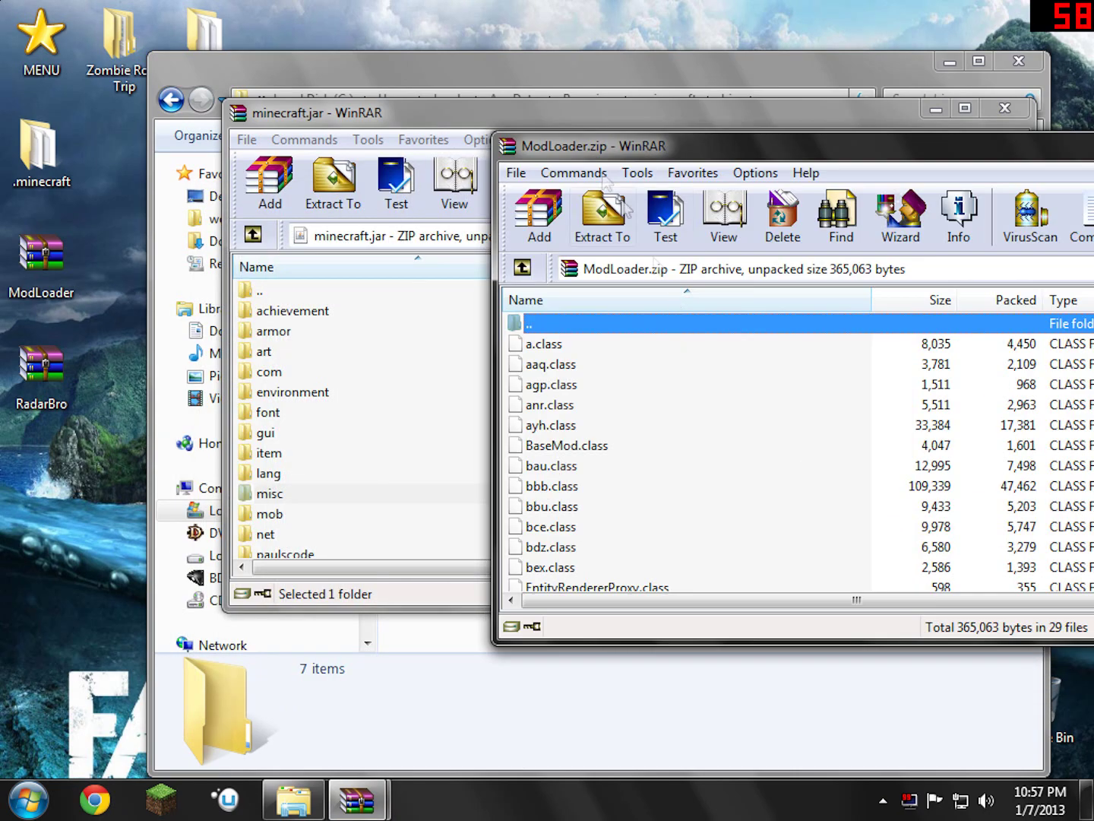
right_click(612, 349)
left_click(622, 364)
left_click_drag(621, 364, 384, 341)
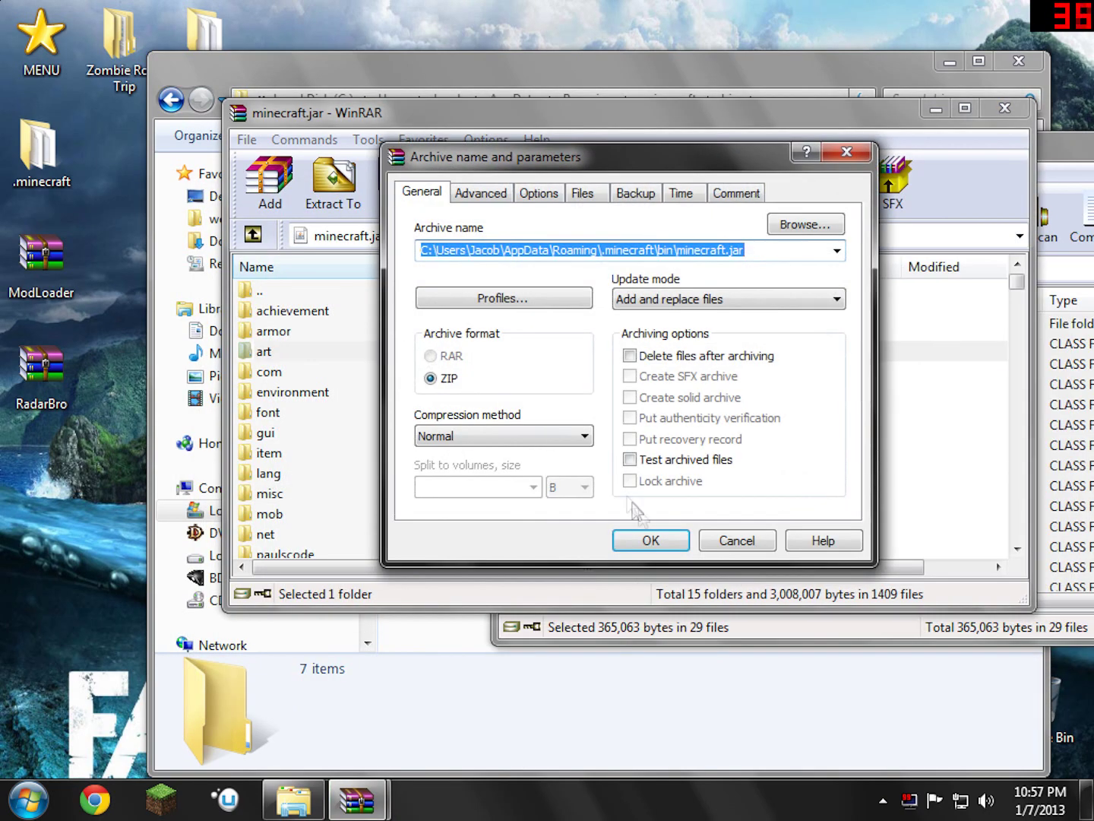
left_click(655, 526)
left_click_drag(1055, 167, 687, 238)
left_click(900, 215)
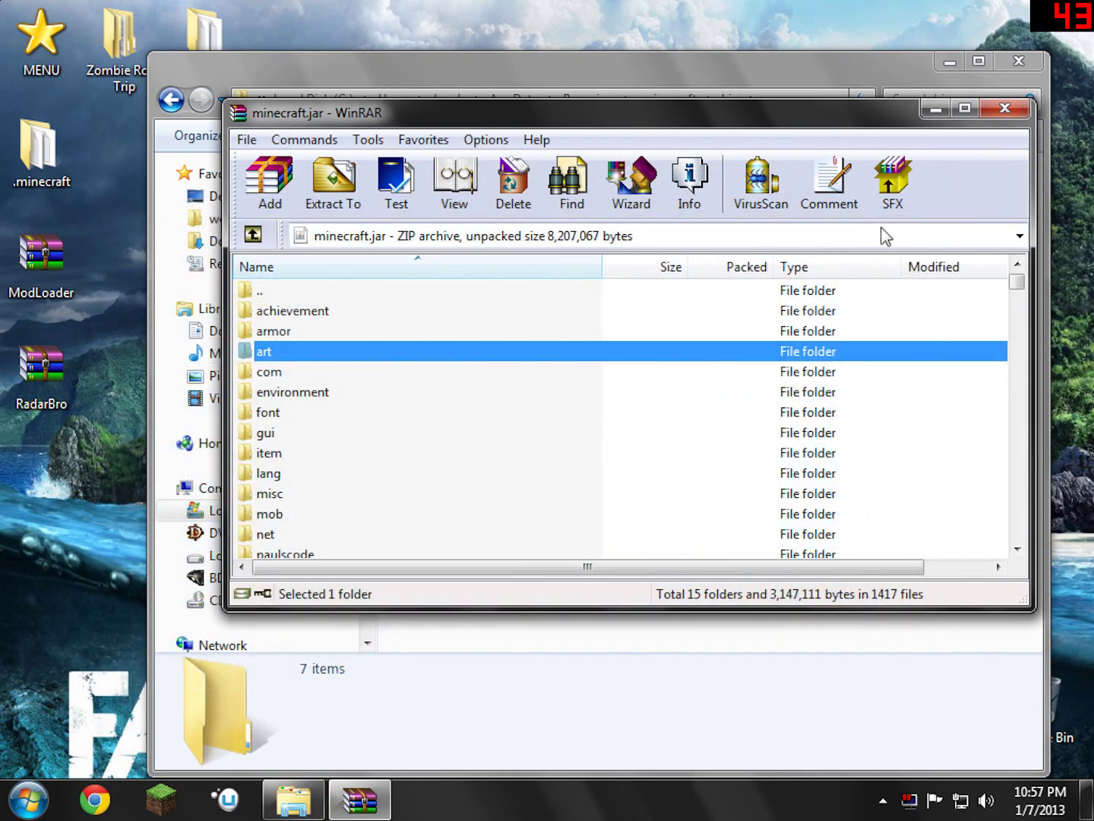
Step: Open the RadarBro archive from the desktop and add all its files to minecraft.jar
double_click(10, 392)
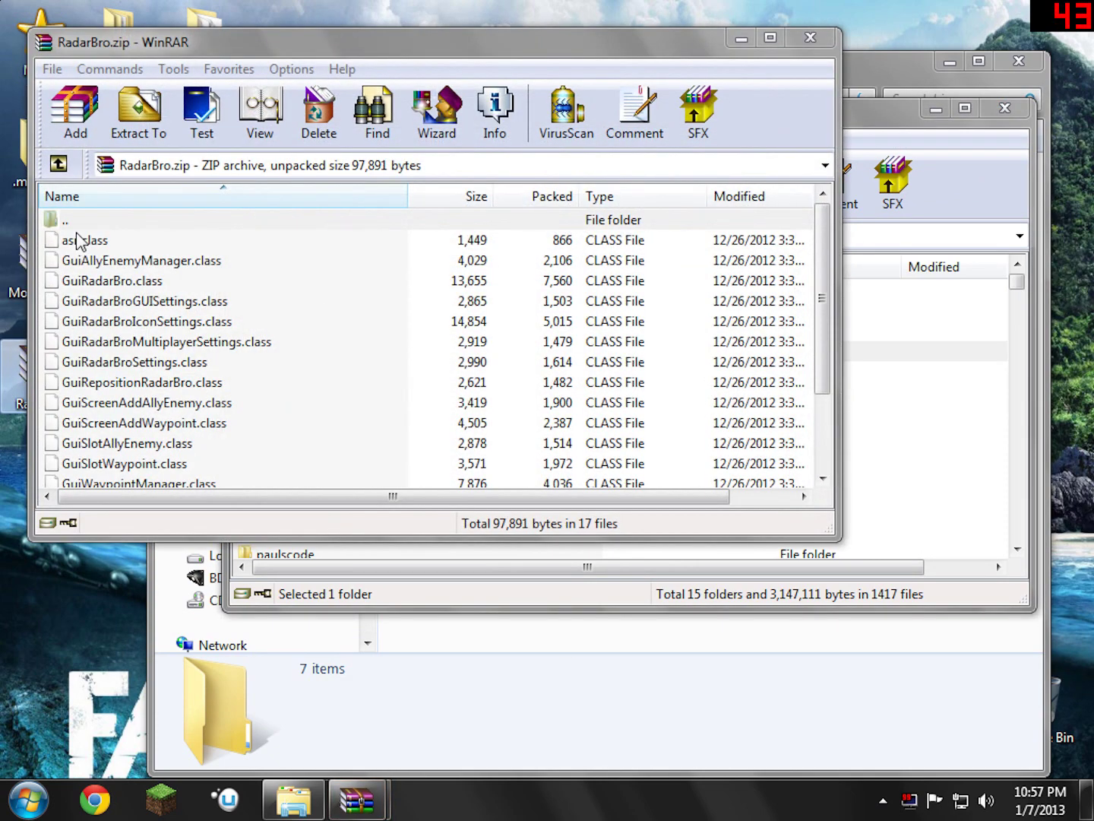
right_click(90, 247)
left_click(108, 259)
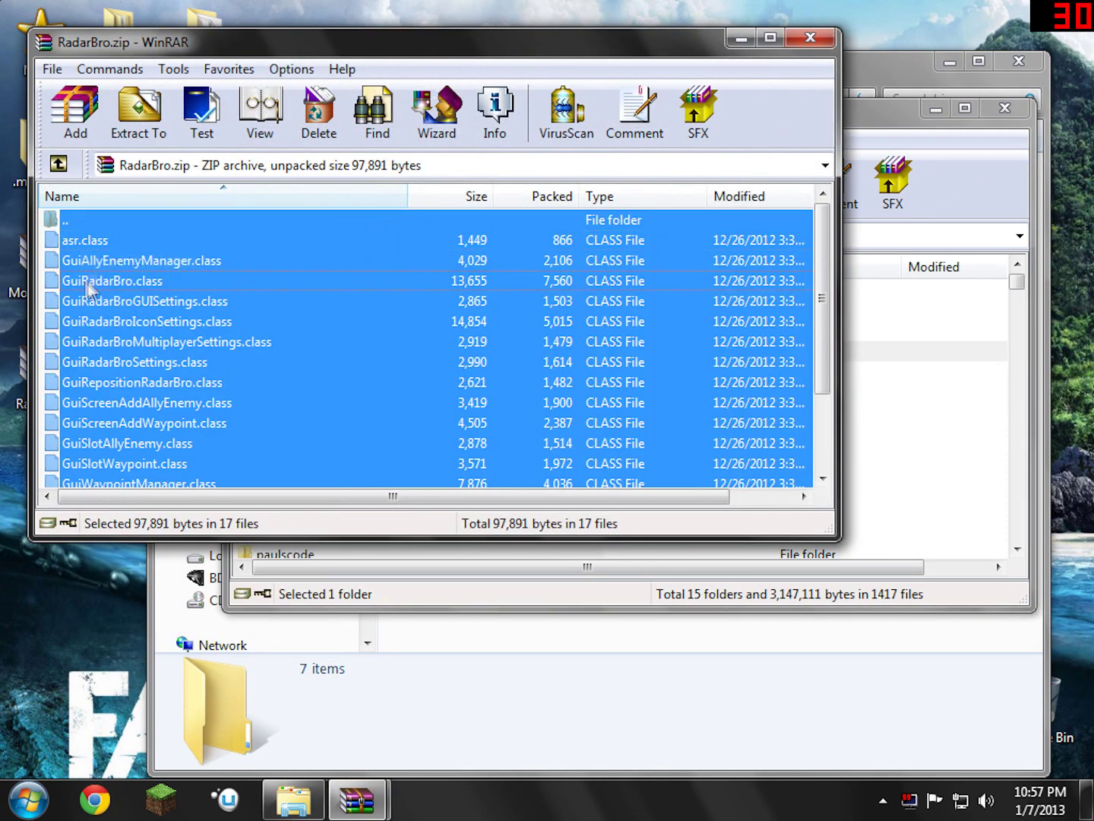
left_click_drag(897, 385, 900, 391)
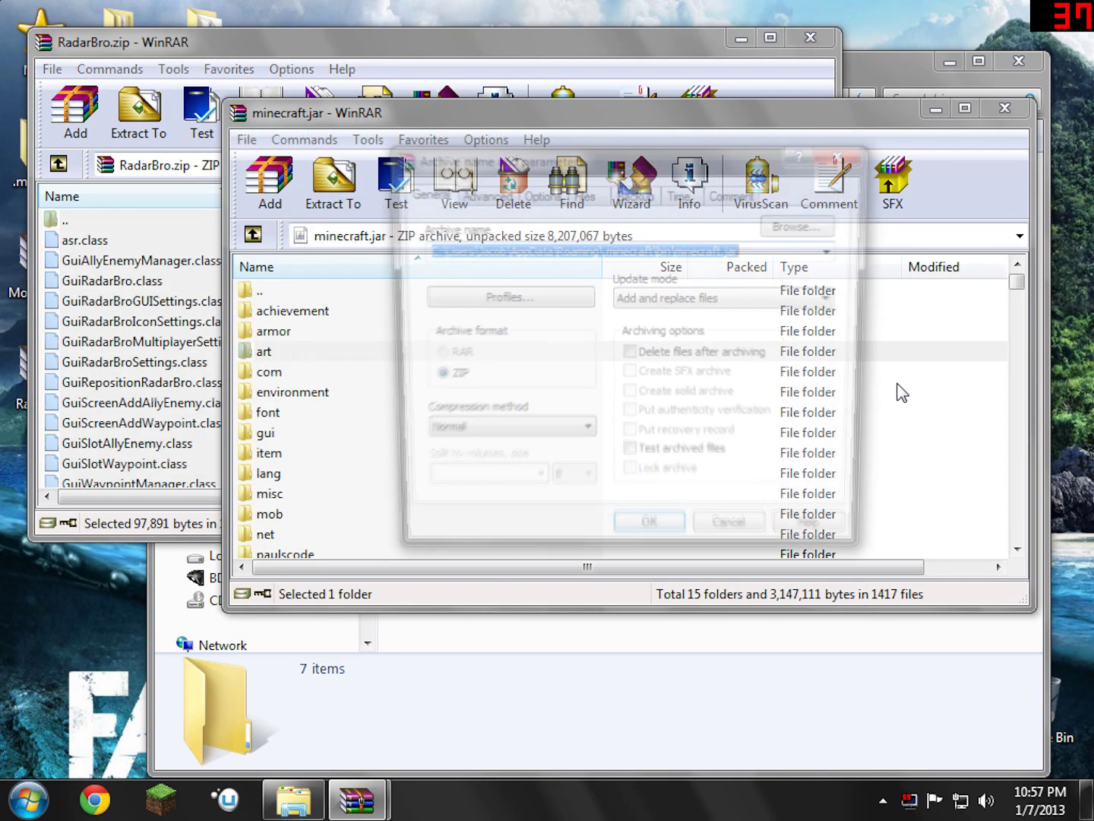
left_click(634, 541)
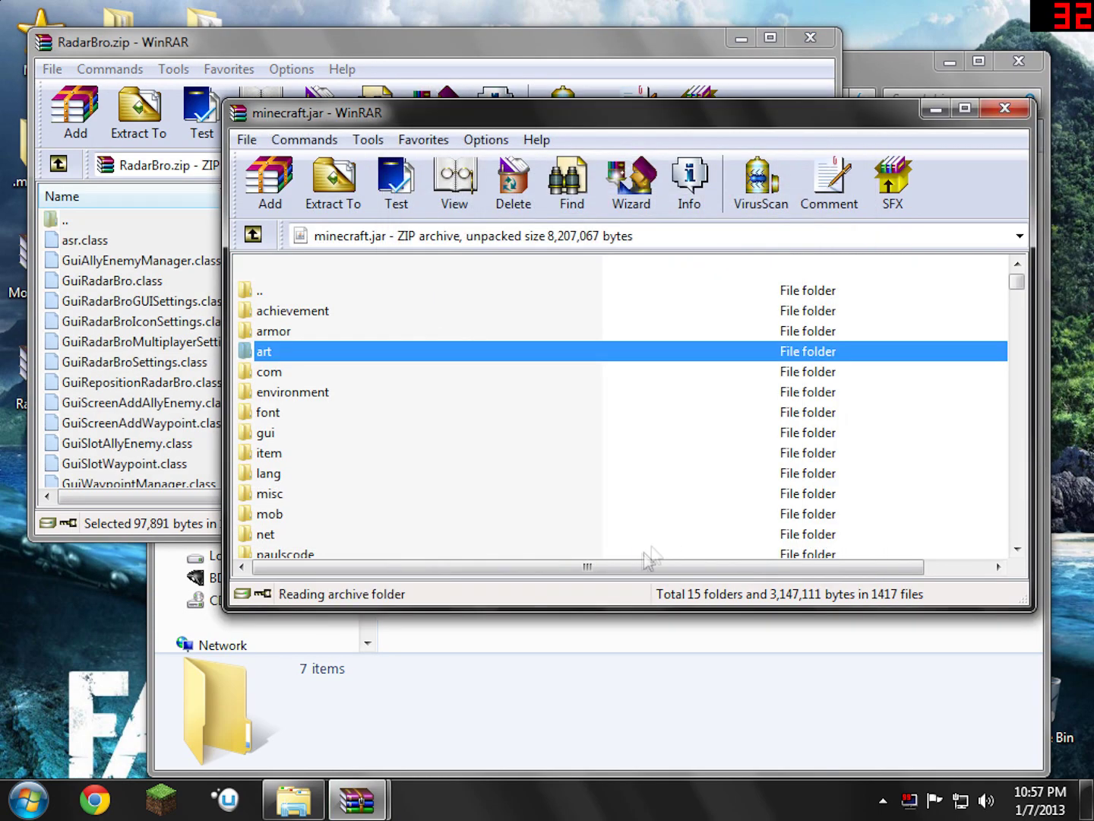
Step: Close the minecraft.jar and RadarBro archives and the bin folder
left_click(1004, 111)
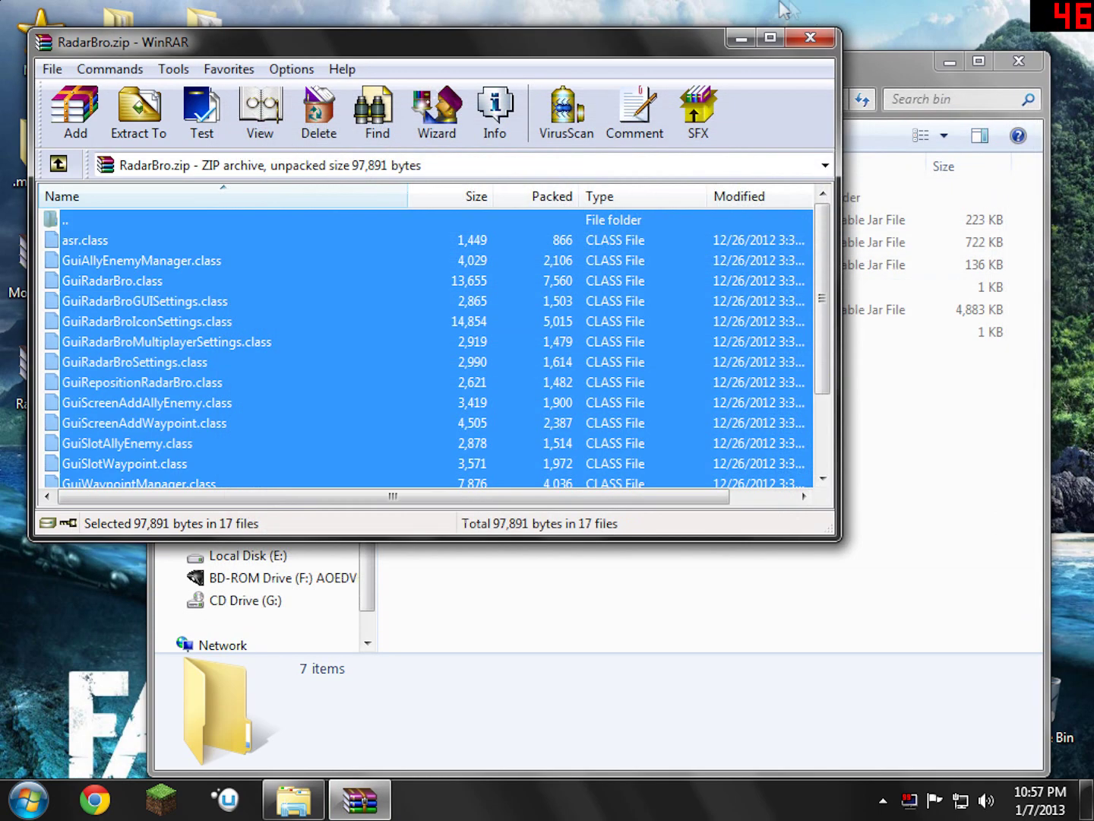
left_click(809, 34)
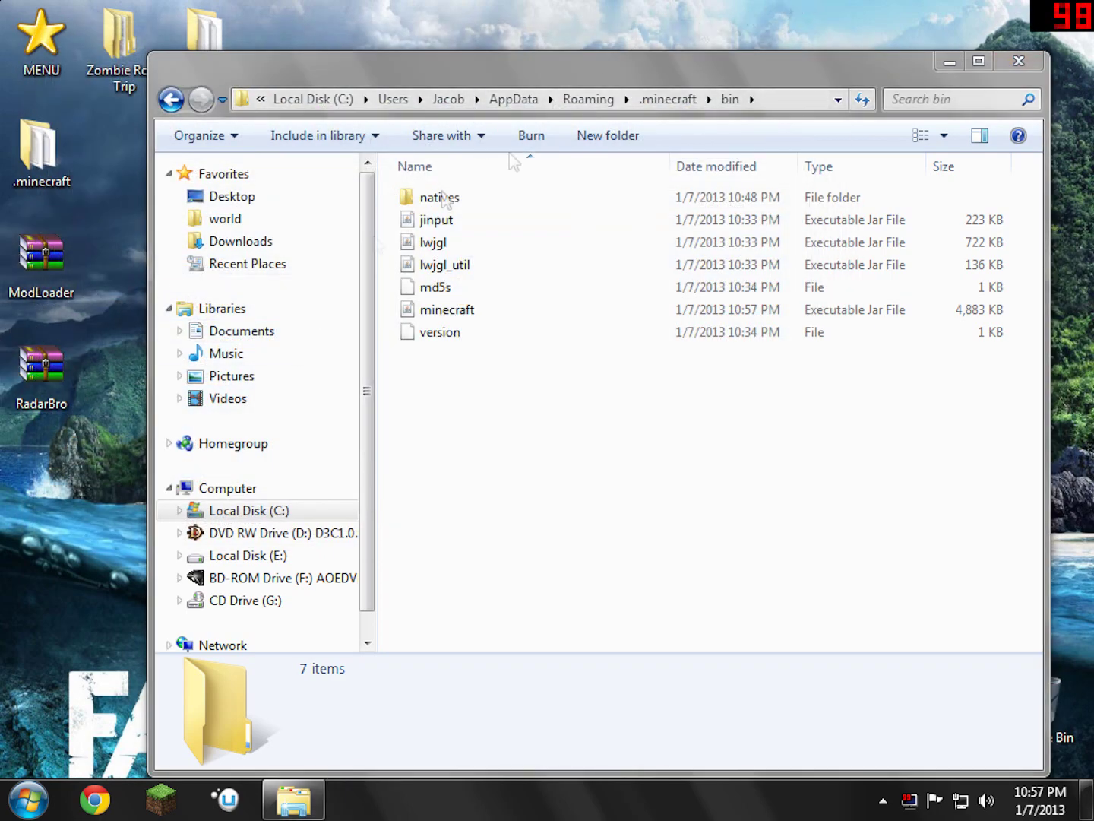
left_click(1017, 63)
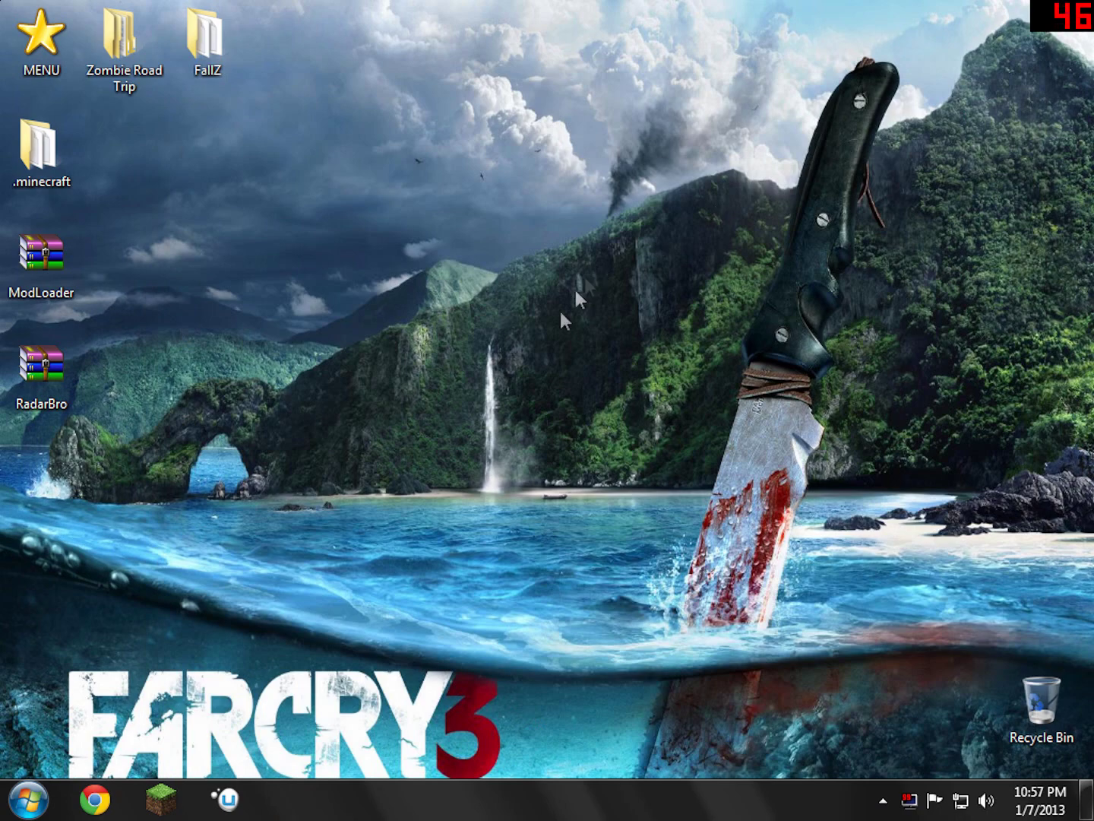
Step: Launch Minecraft, allow the unverified file to run, and log in with the remembered account
left_click(160, 798)
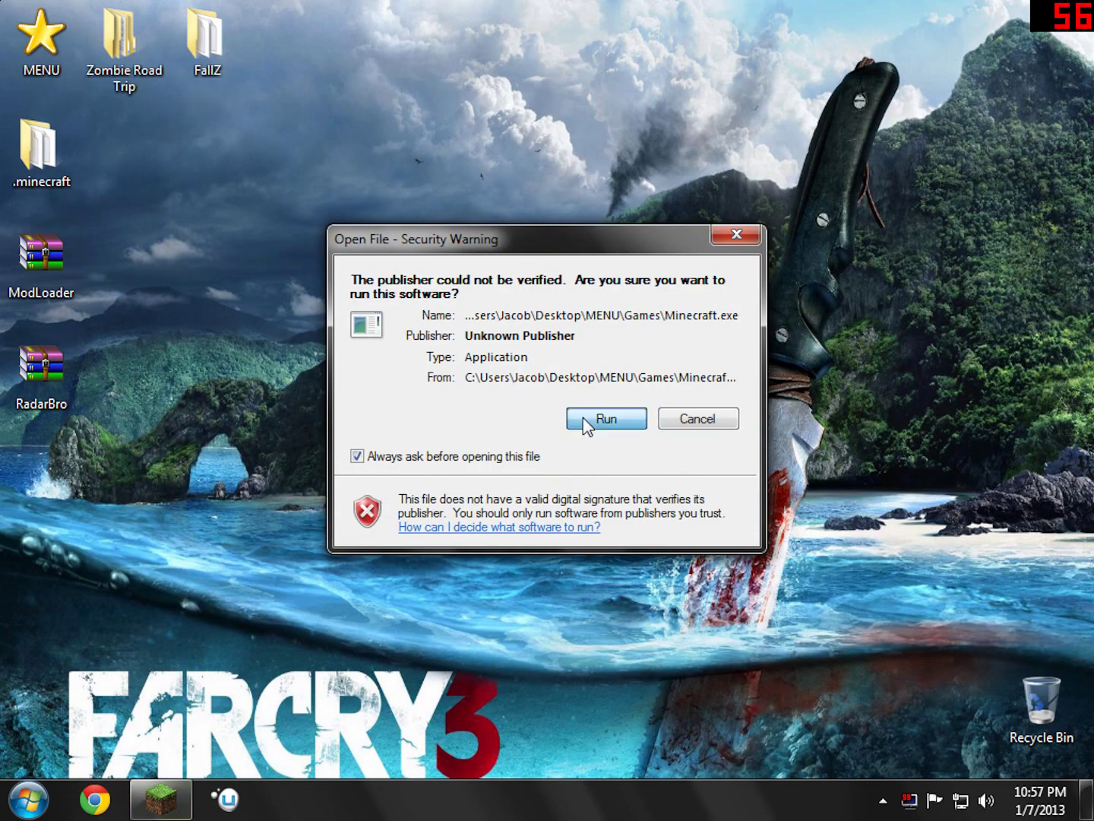
left_click(579, 416)
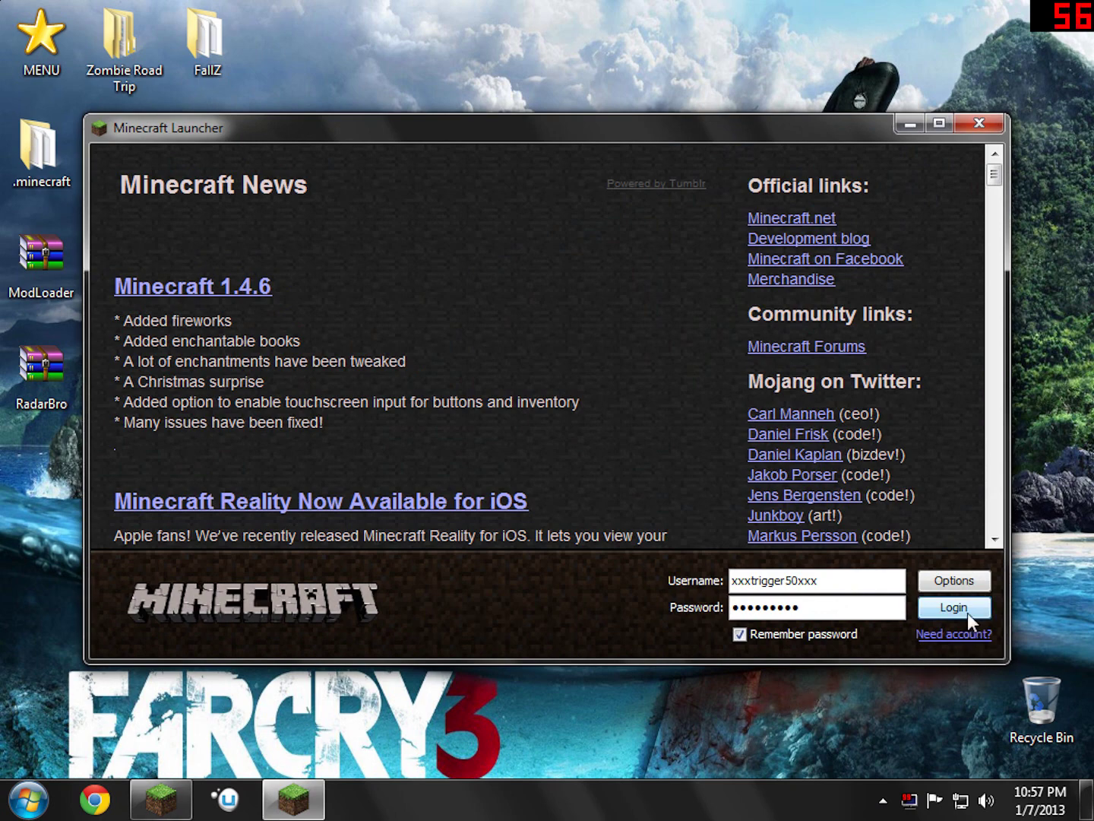
left_click(954, 607)
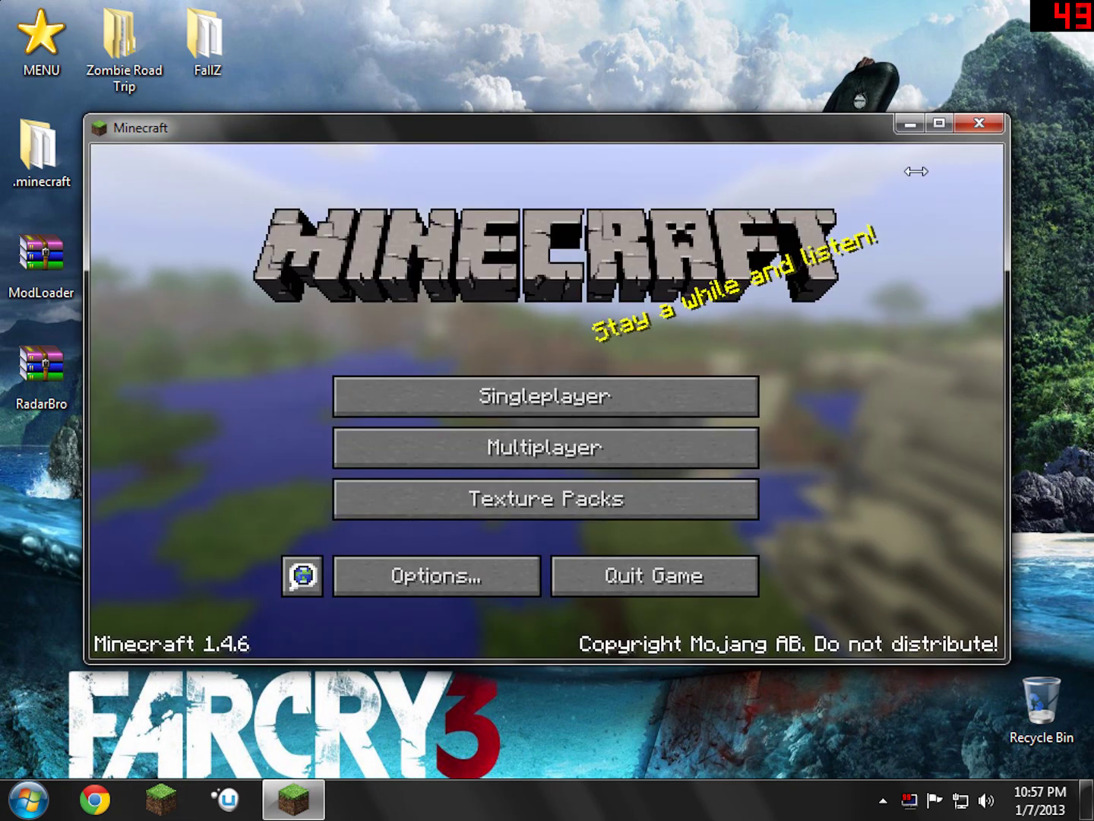
Step: Maximize the game and create a new singleplayer world named New World in Creative mode
left_click(940, 122)
left_click(624, 338)
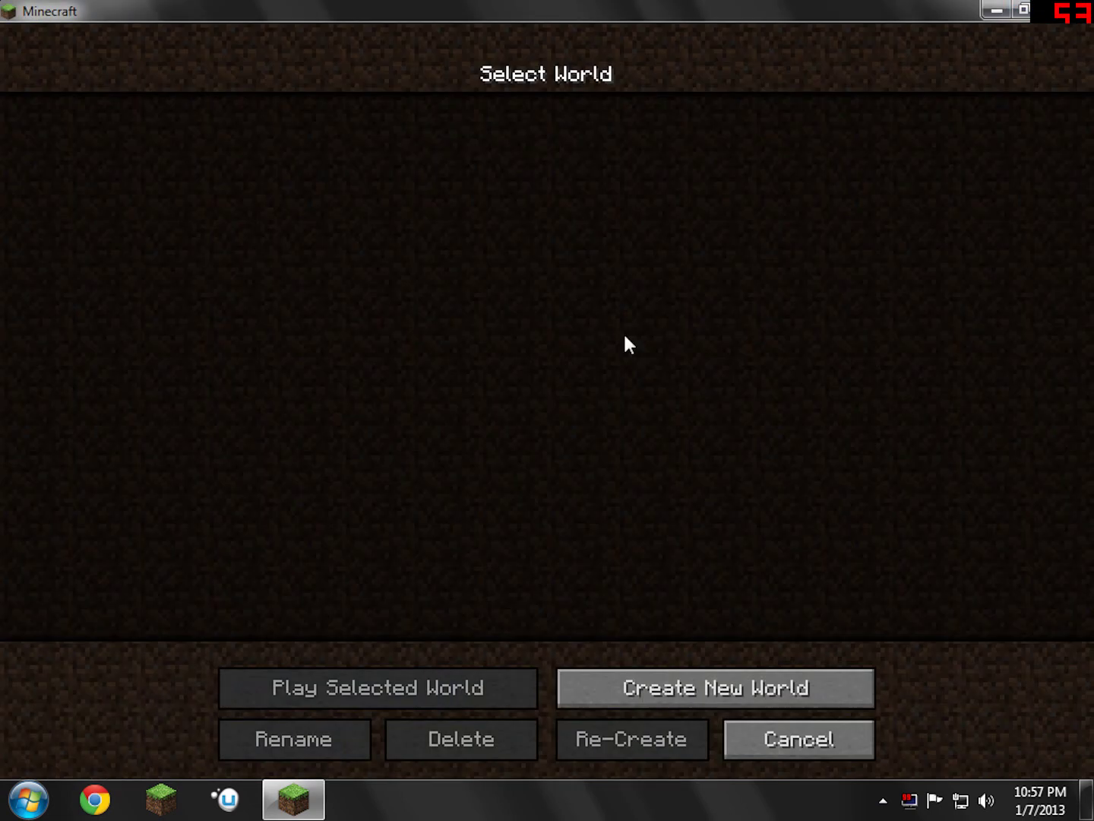
left_click(693, 674)
left_click(611, 310)
left_click(611, 310)
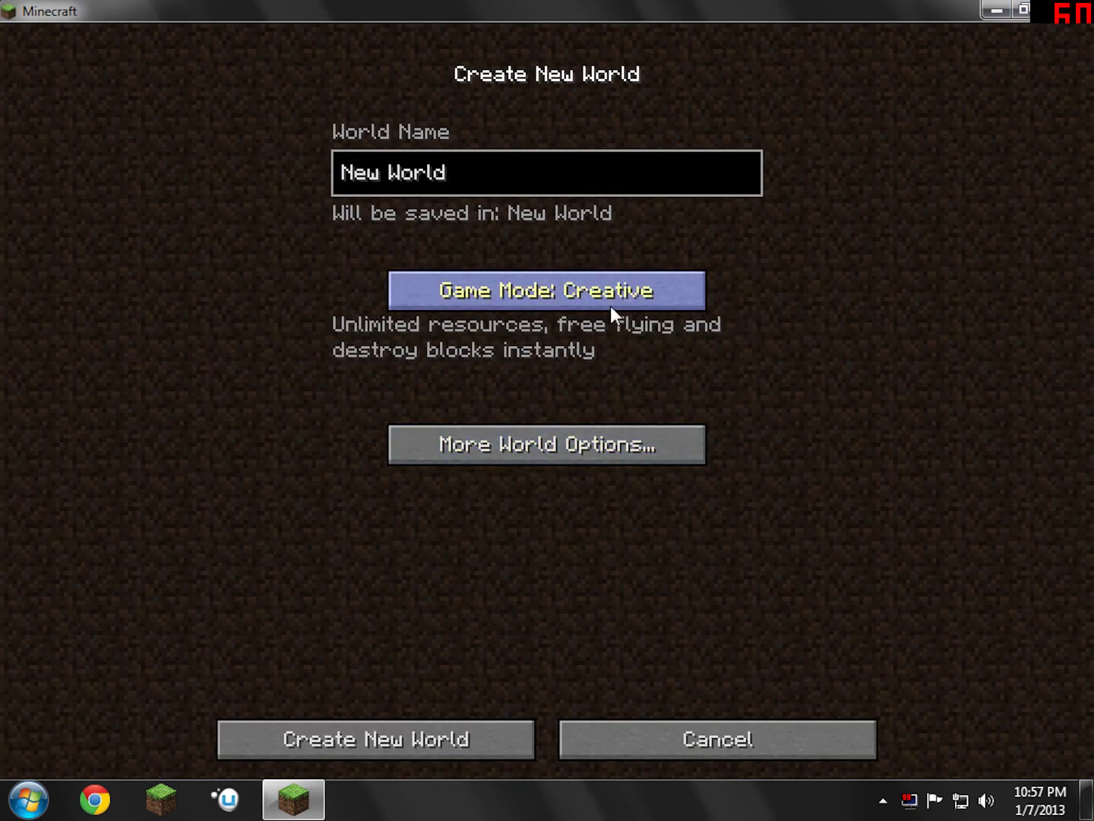
left_click(534, 441)
left_click(500, 441)
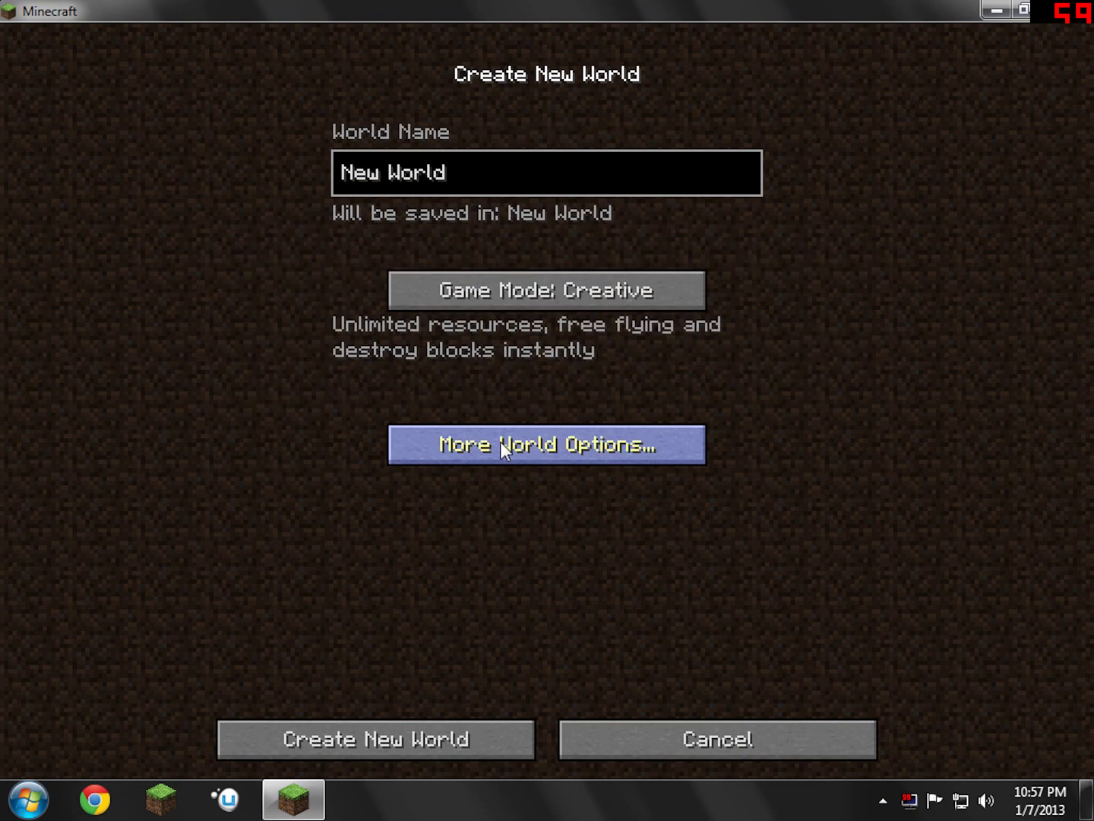
left_click(436, 728)
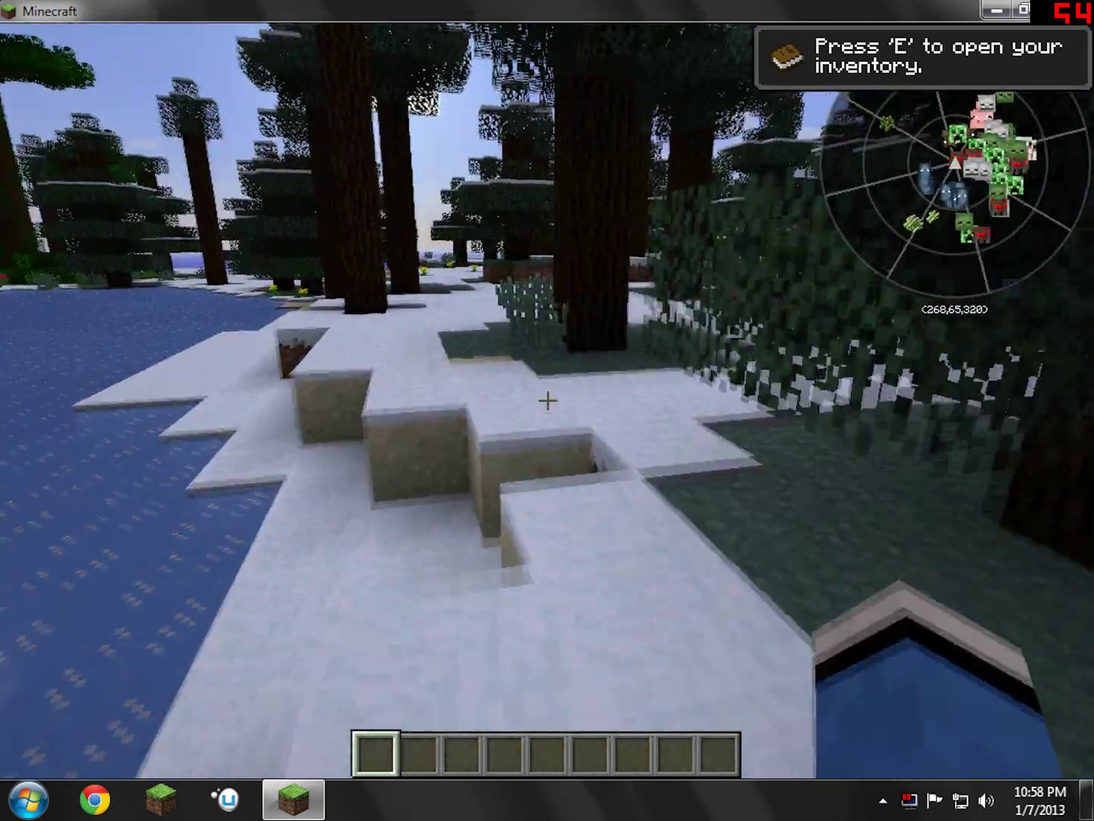
Step: Open and close the creative inventory, and hit the red flower at the water's edge
key("e")
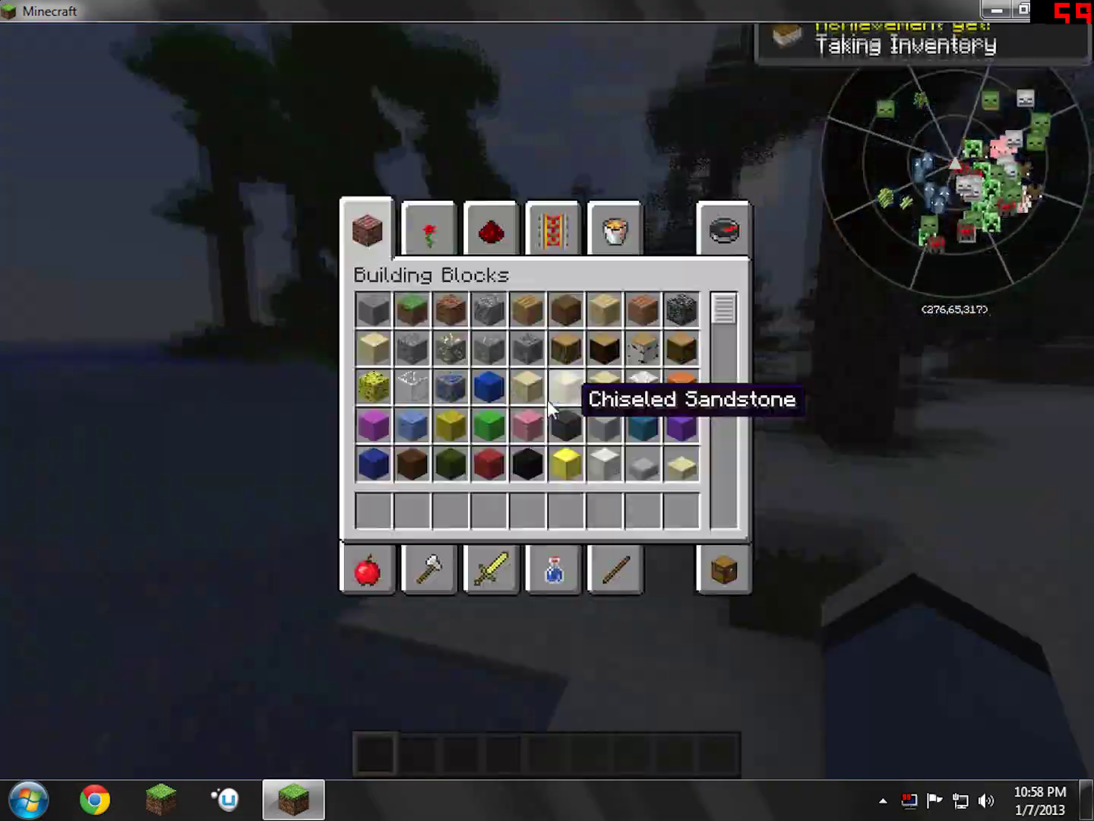
key("e")
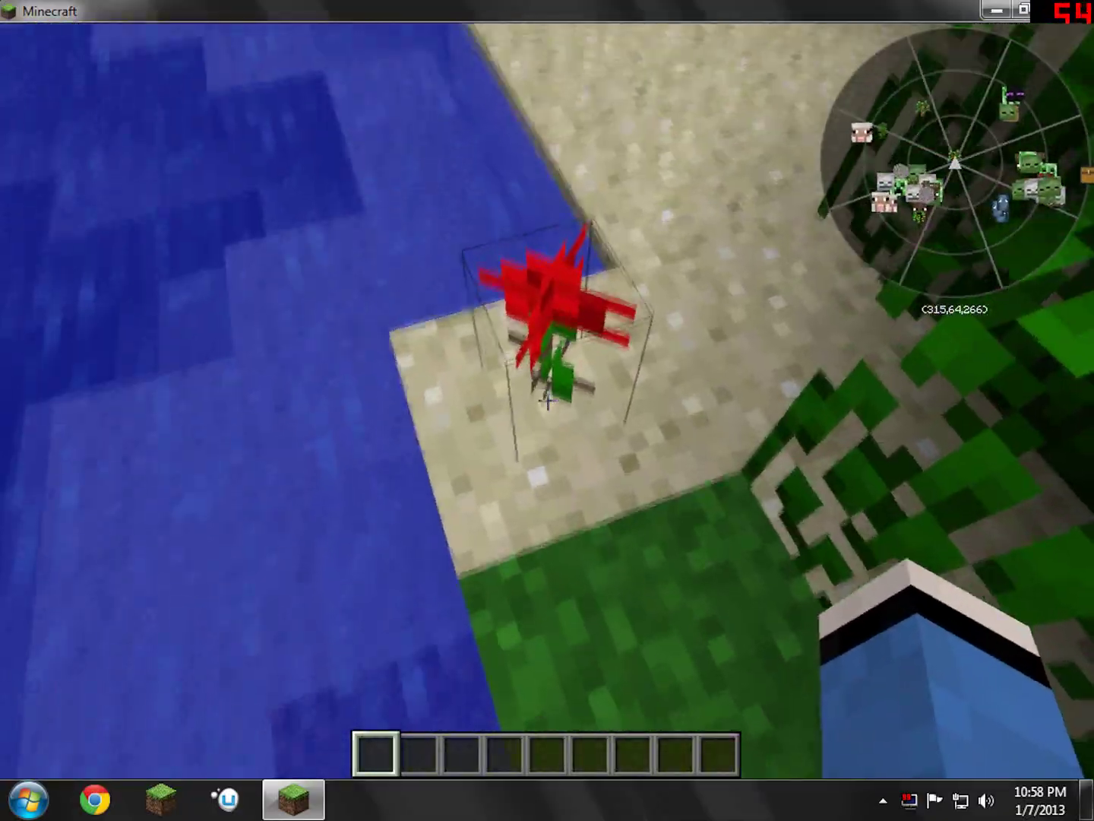
left_click(547, 401)
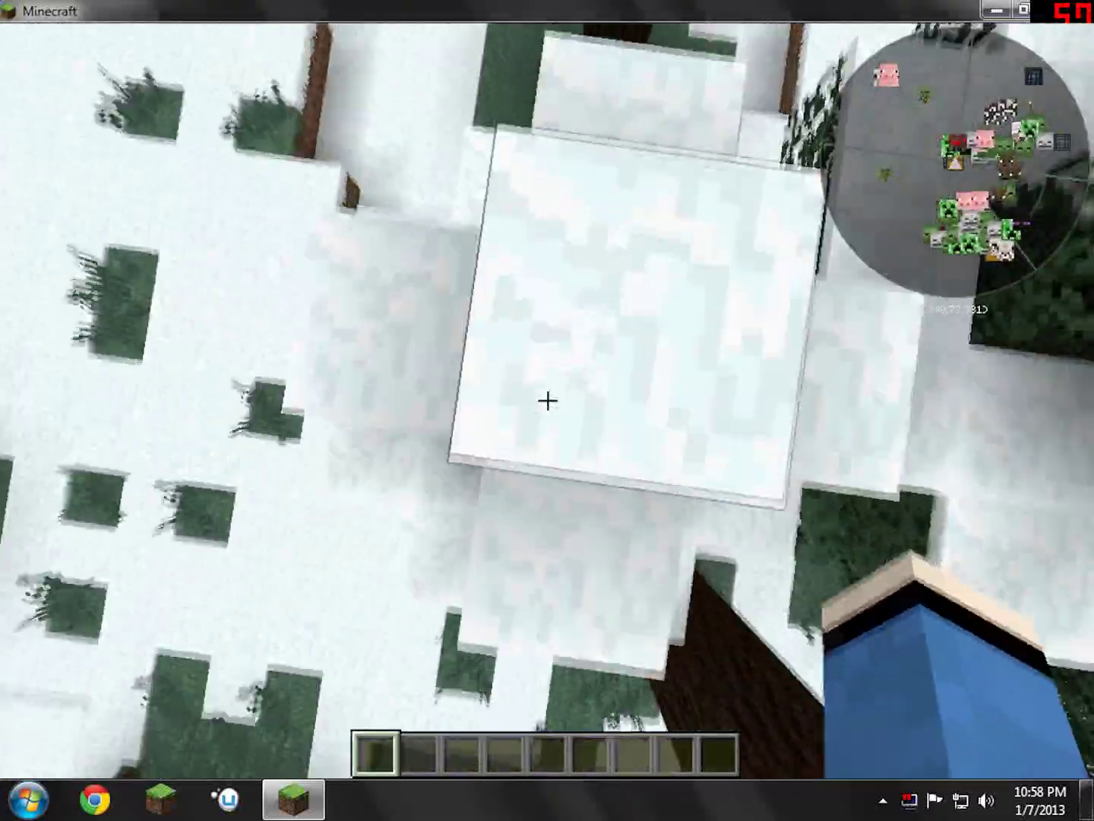
Step: Dig down through the snowy ground into the underground dungeon and walk around its mob spawner
left_click(547, 400)
left_click(547, 401)
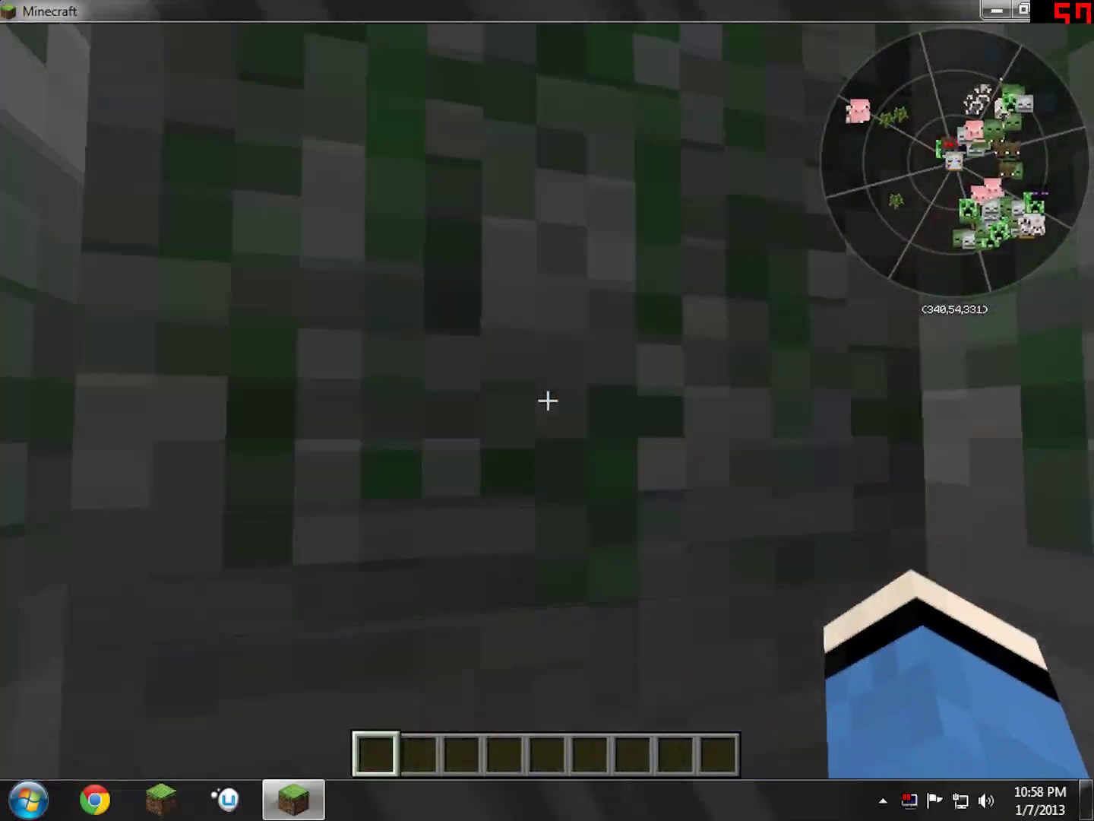
key("w")
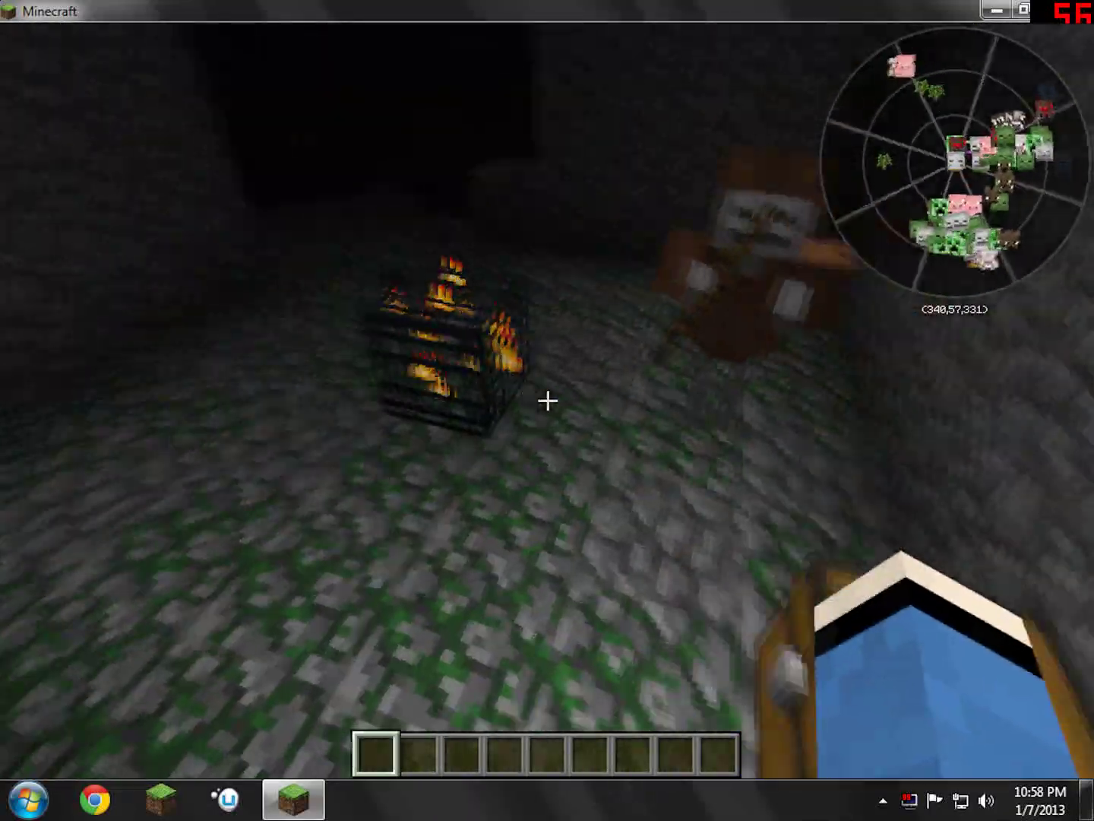
key("w")
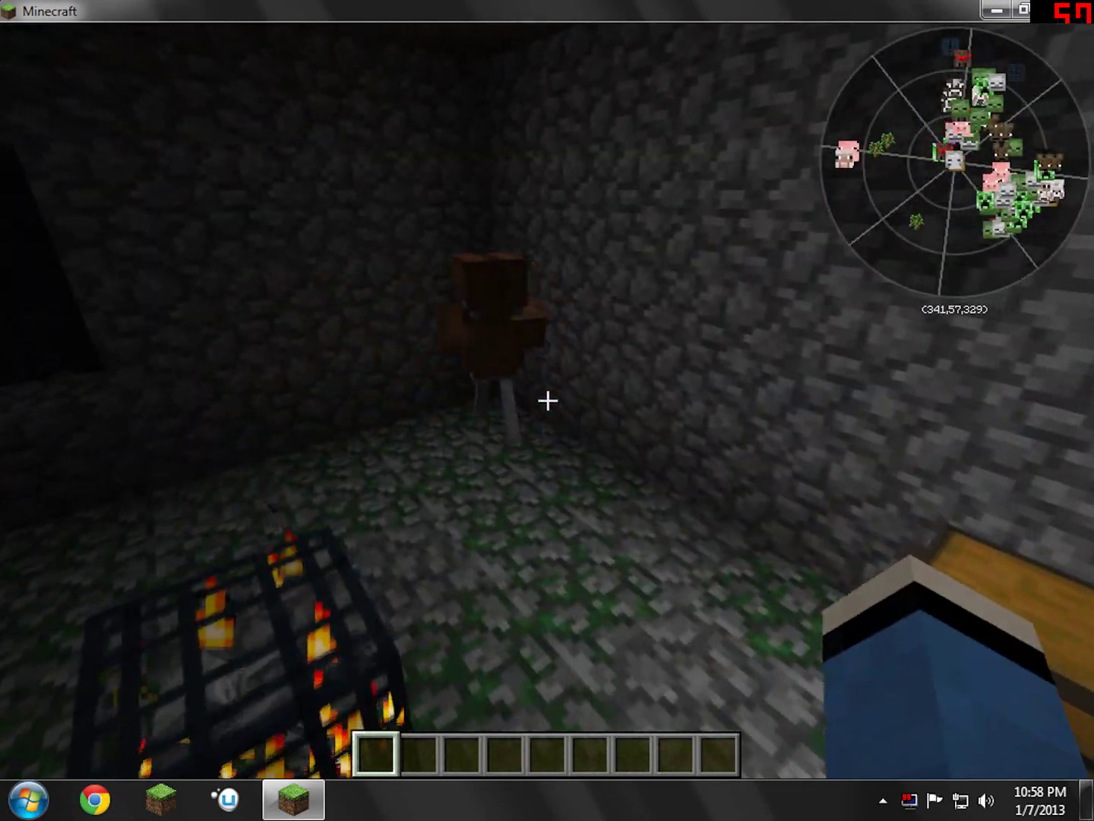
key("w")
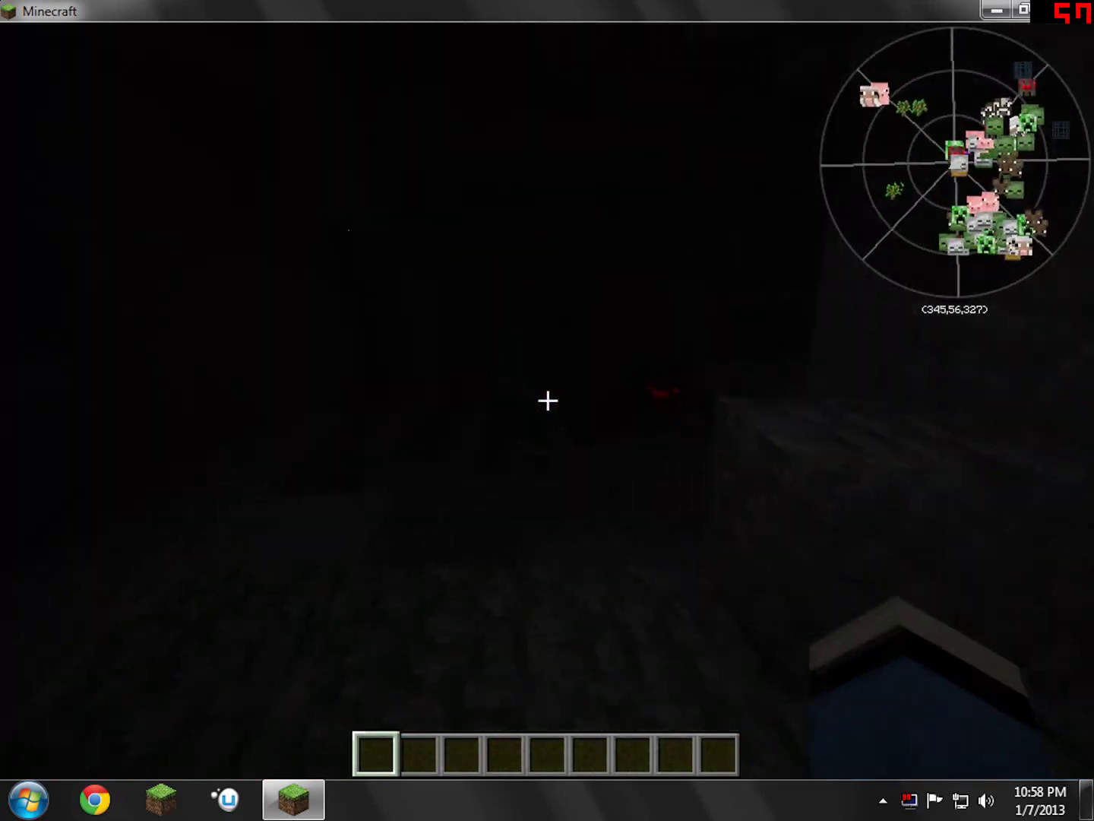
Step: Check the contents of the chest in the dungeon and close it
key("w")
right_click(548, 400)
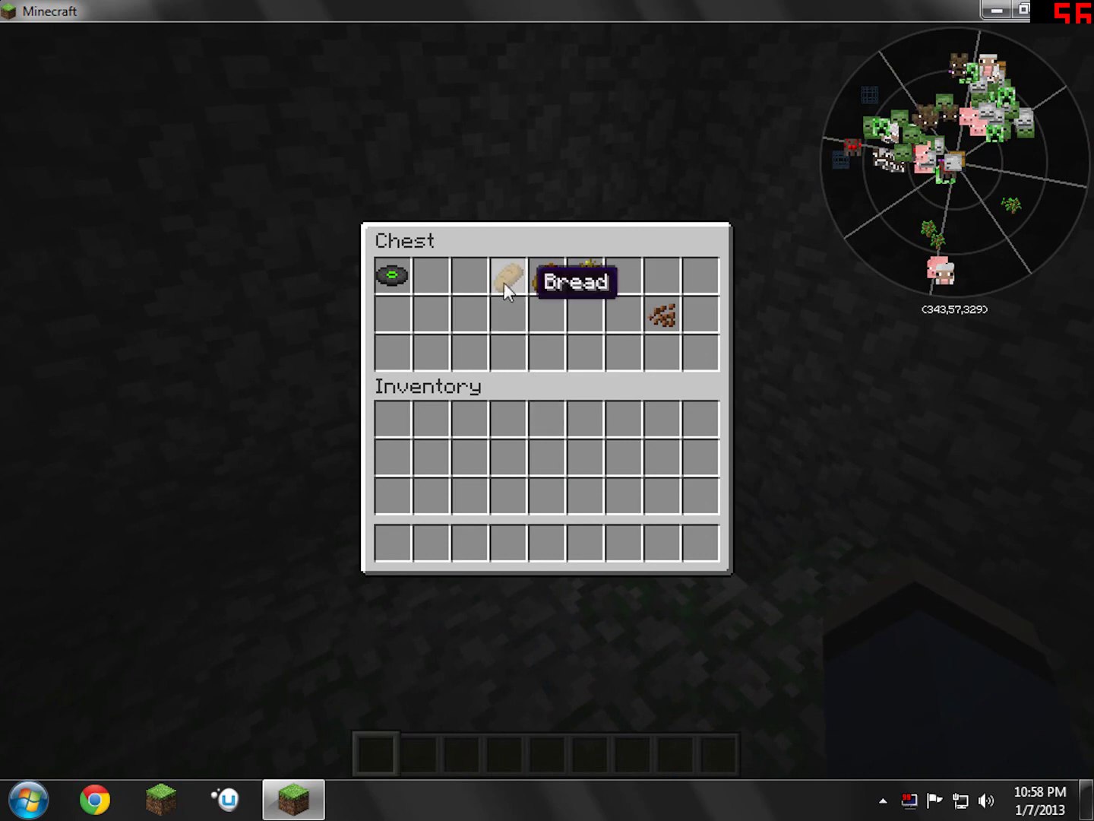
key("Escape")
Step: Fly up out of the dungeon and across the snowy forest to view the radar in use
key("w")
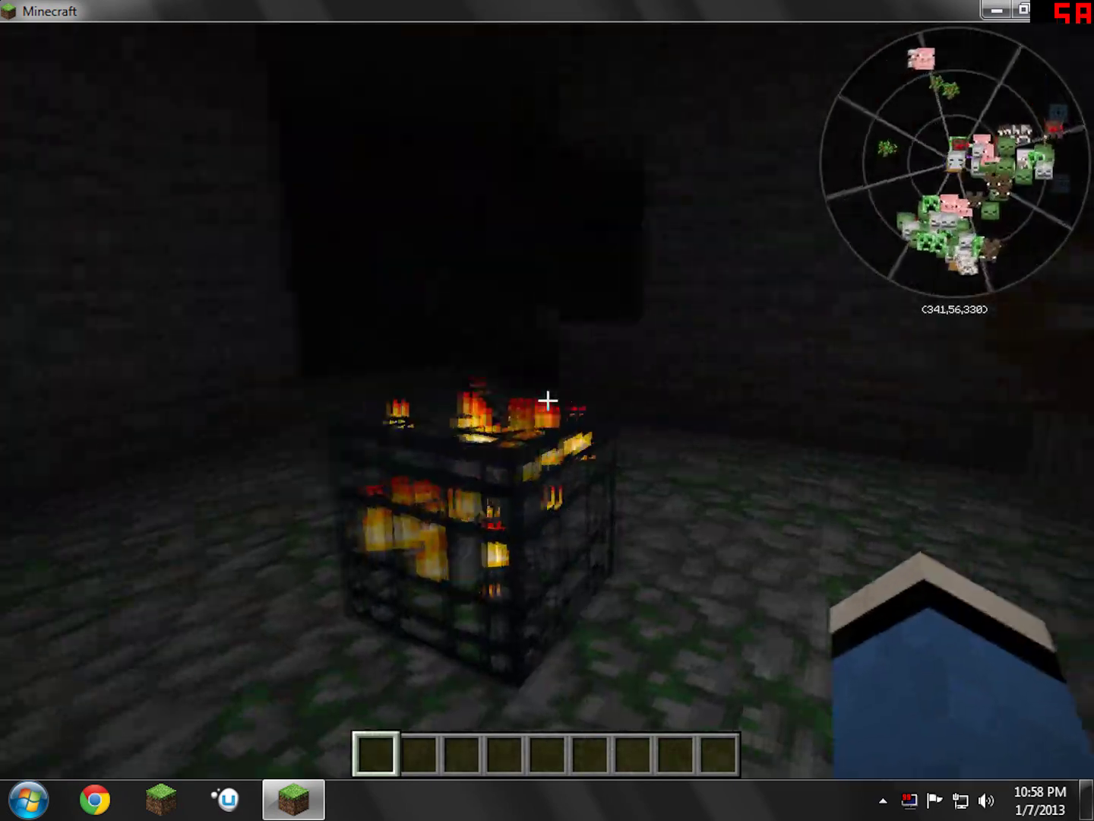
key("space")
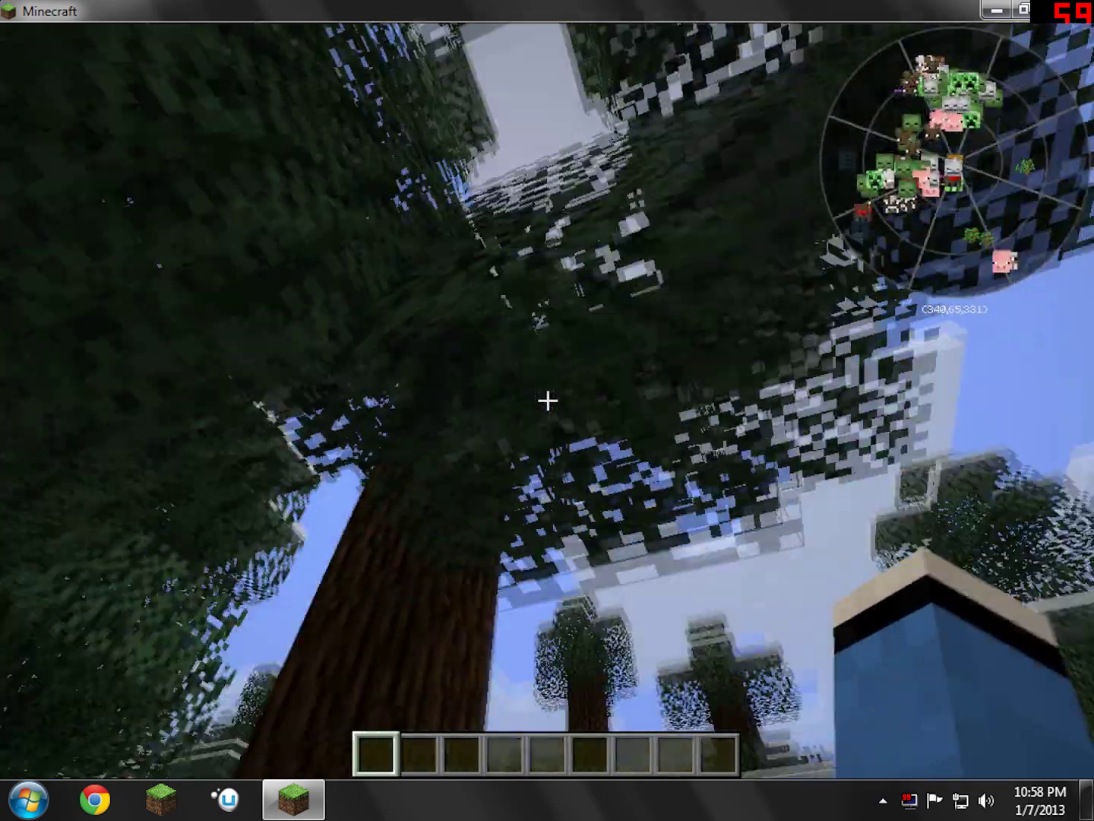
key("space")
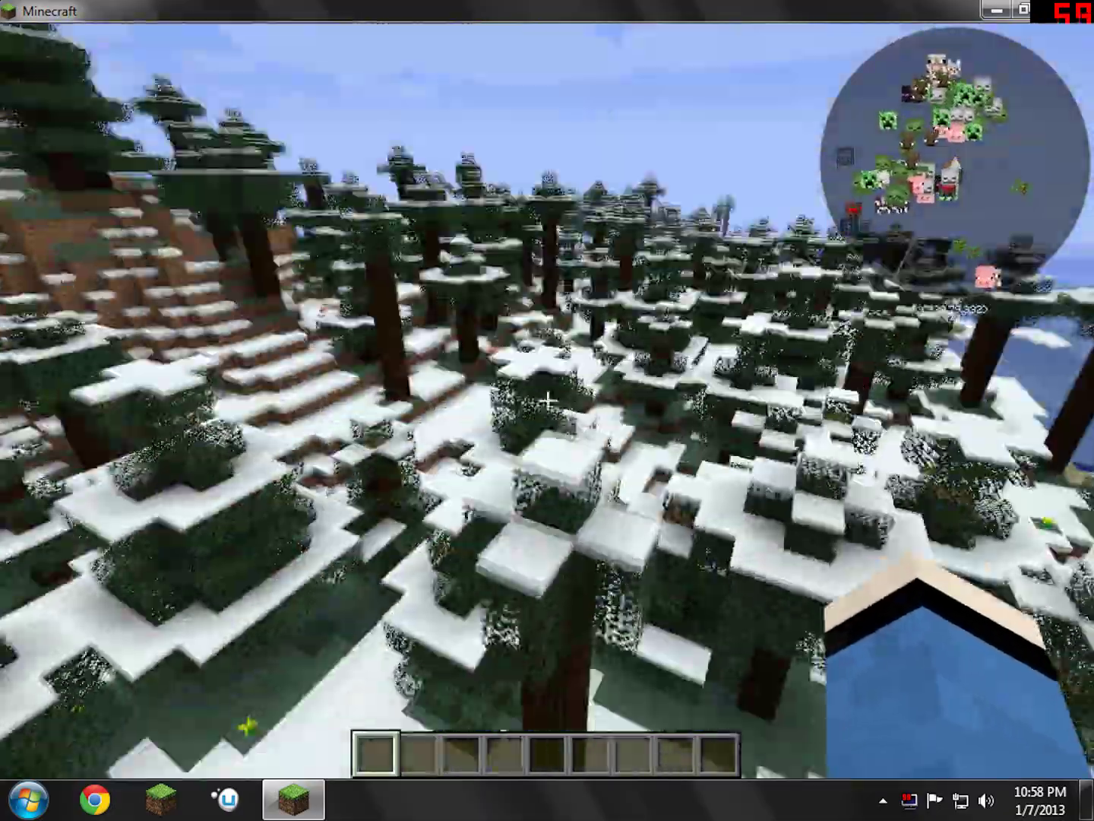
key("w")
key("w")
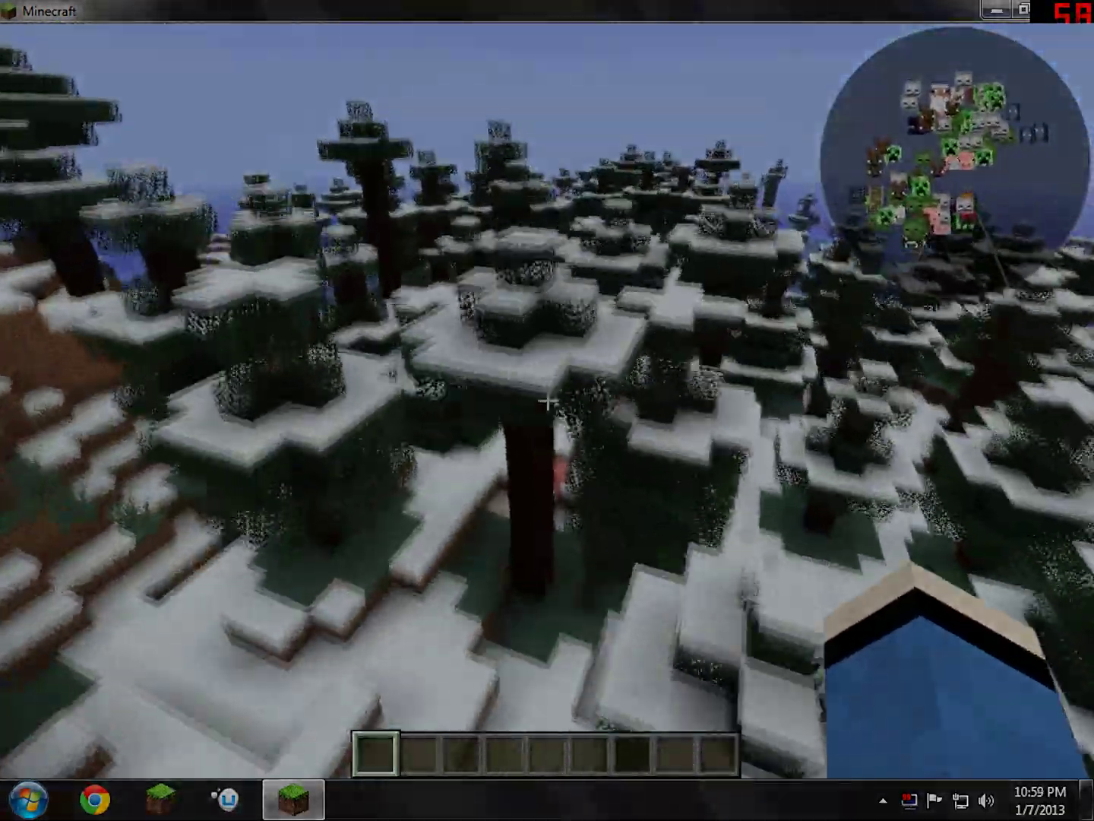
key("w")
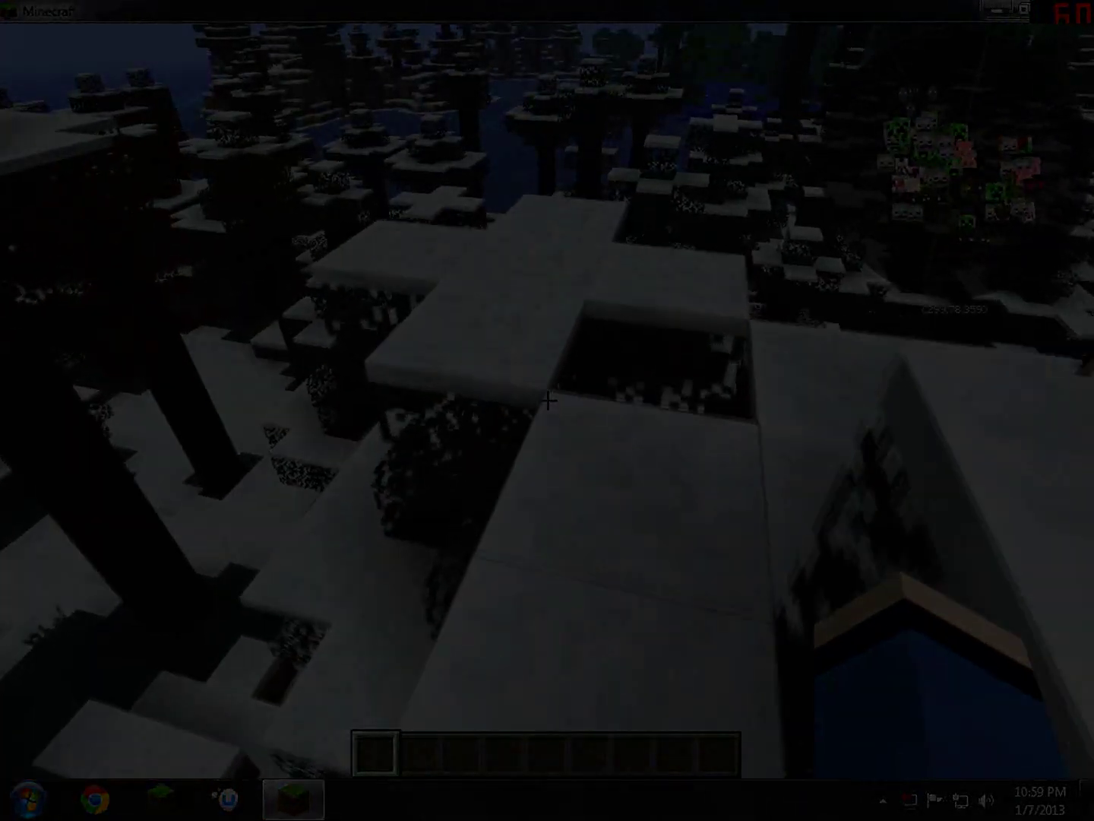